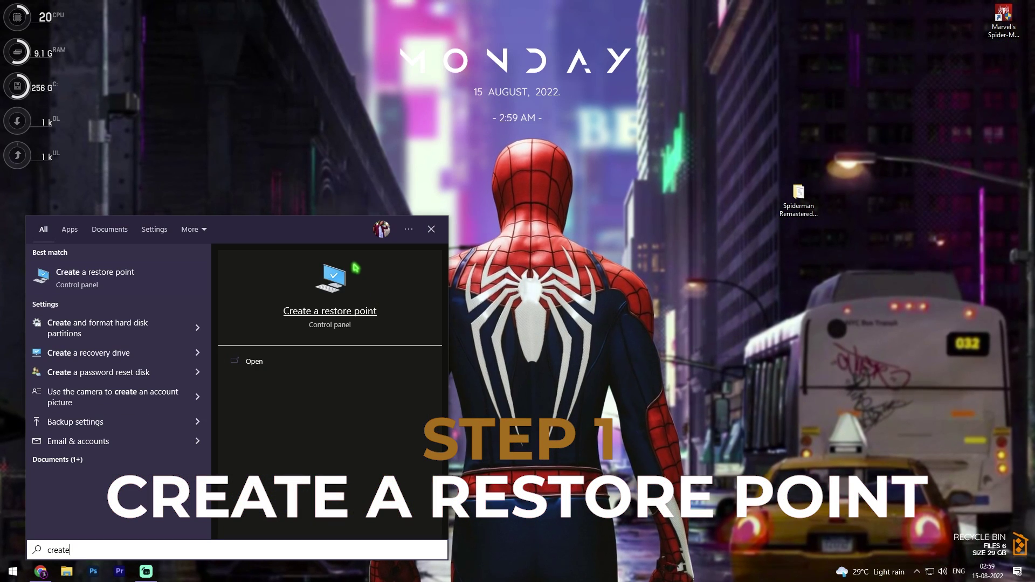
# - Select the Local Disk (C:) drive in System Protection and accept its protection settings
pyautogui.click(145, 278)
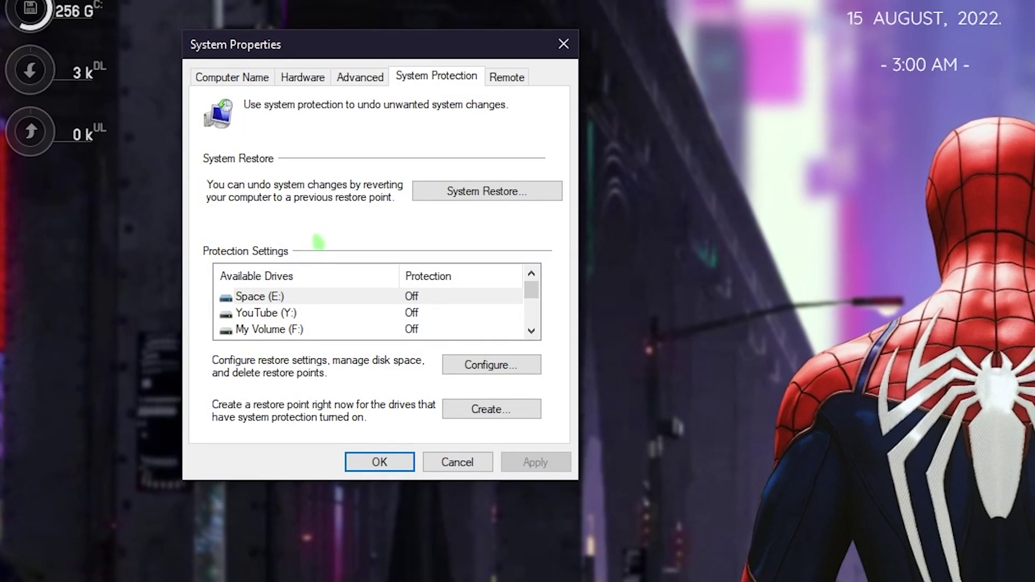
pyautogui.scroll(-1, 272, 323)
pyautogui.click(278, 317)
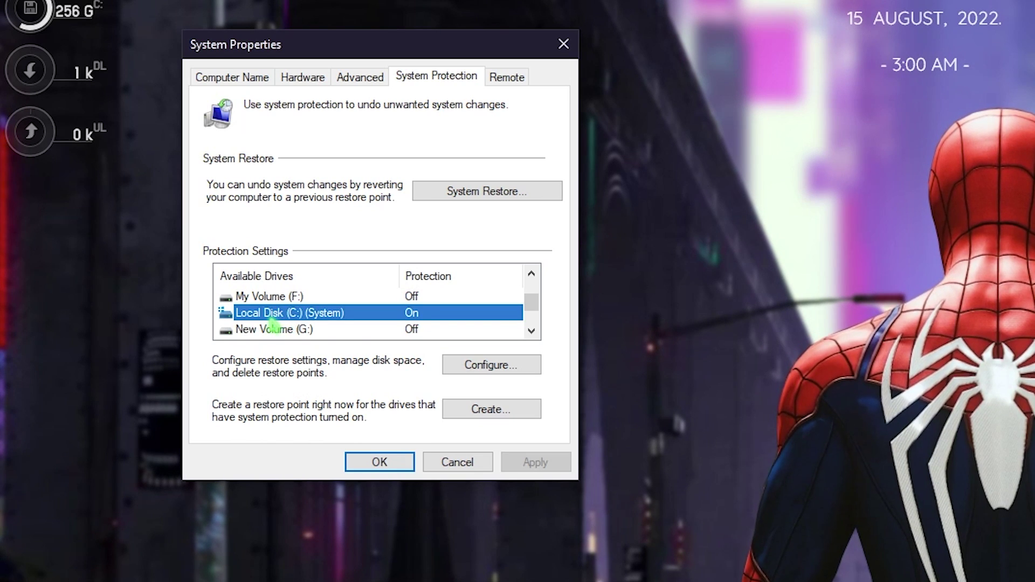
pyautogui.click(485, 364)
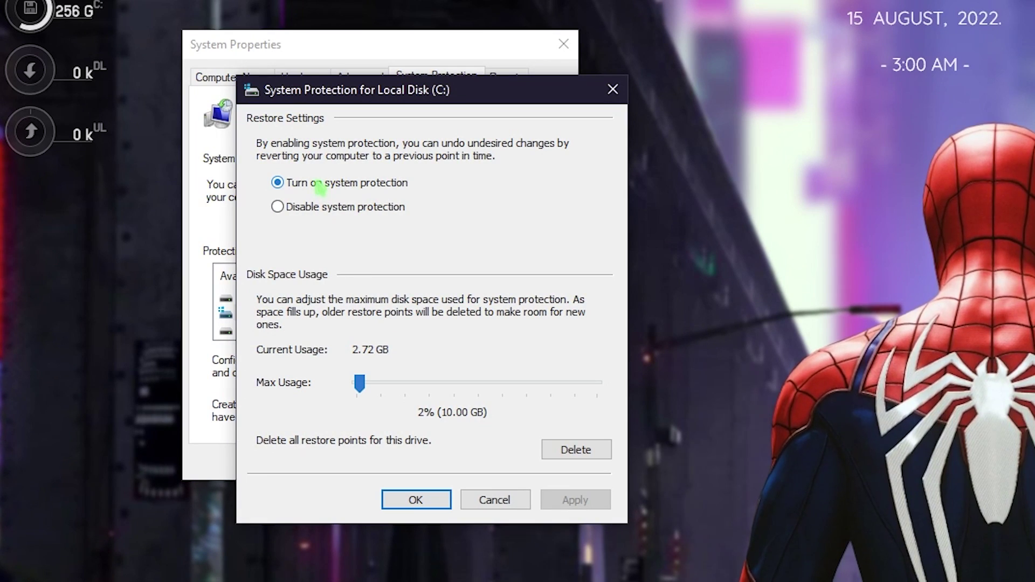
pyautogui.click(410, 498)
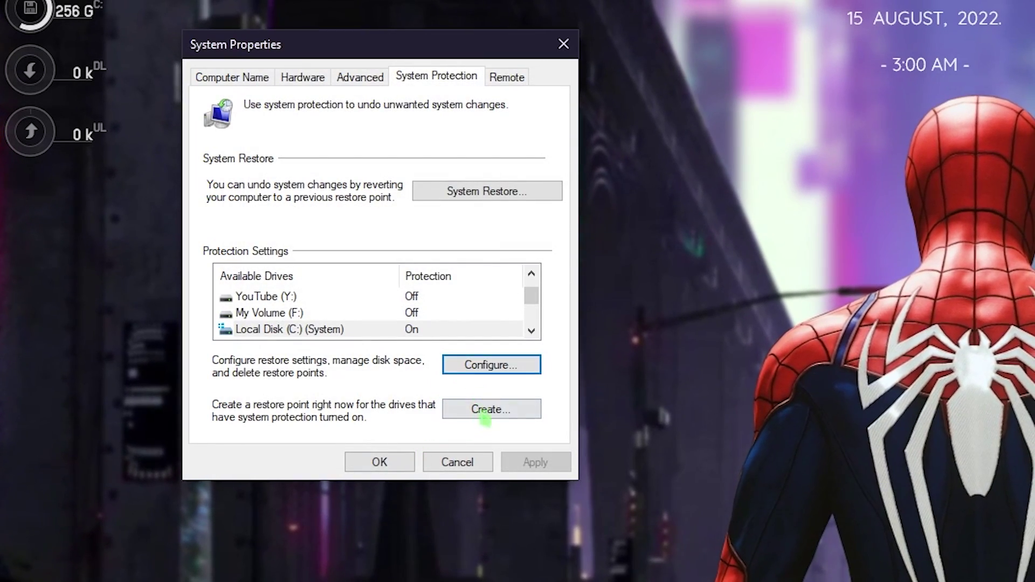
# - Create a restore point named 'Spiderman' and close System Properties
pyautogui.click(483, 410)
pyautogui.write('Spi')
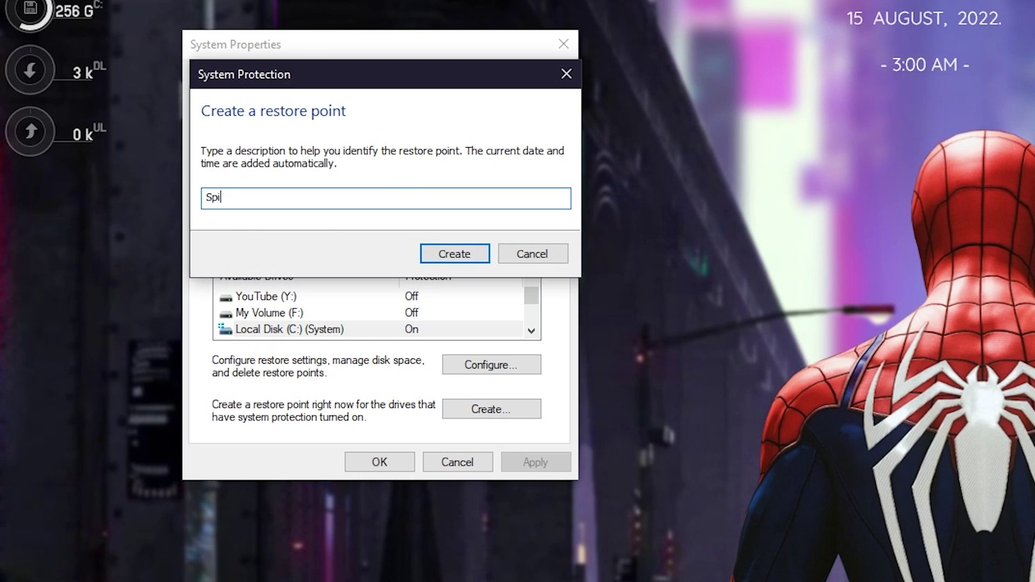
pyautogui.write('derman')
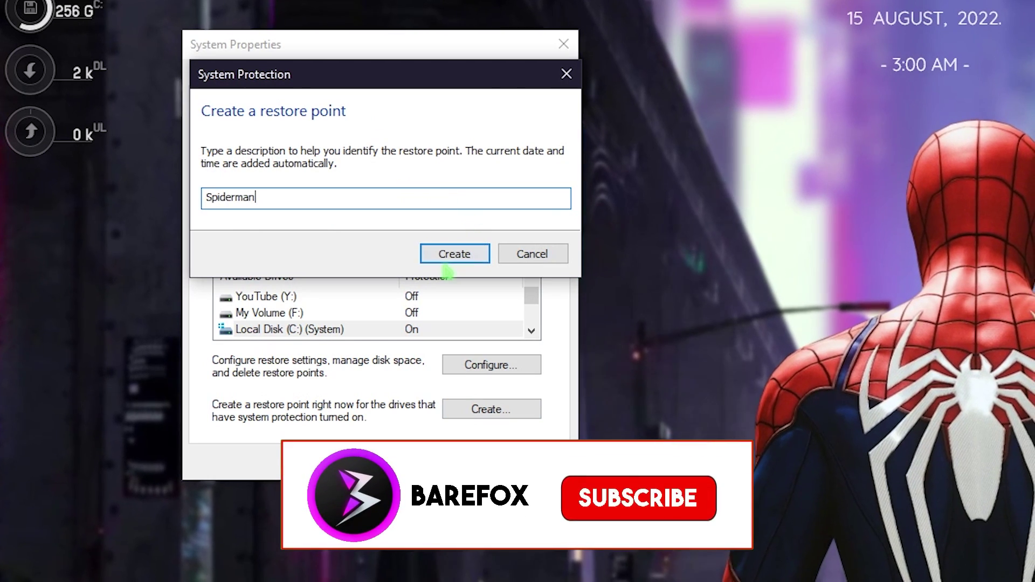
pyautogui.click(451, 253)
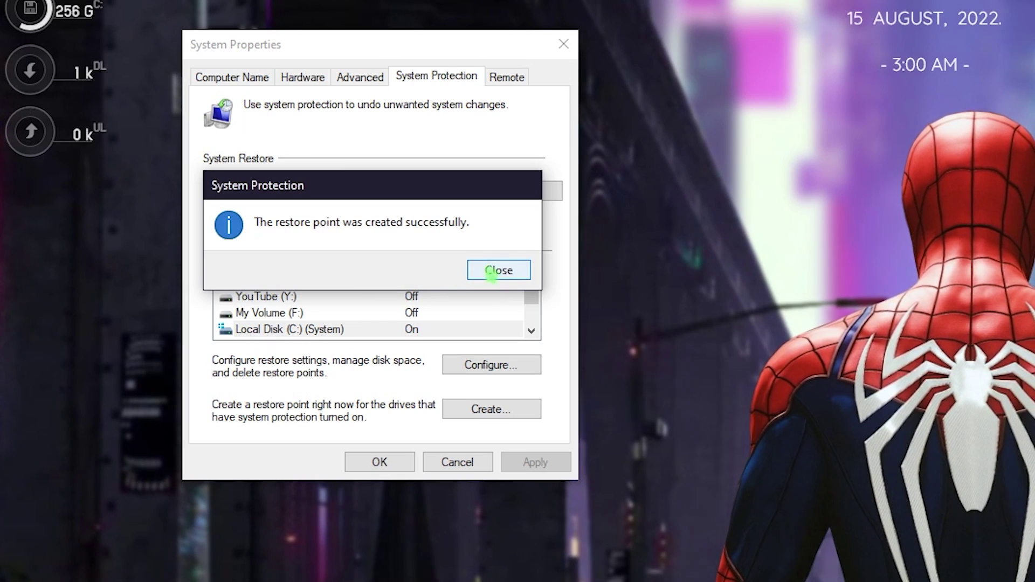
pyautogui.click(492, 271)
pyautogui.click(563, 43)
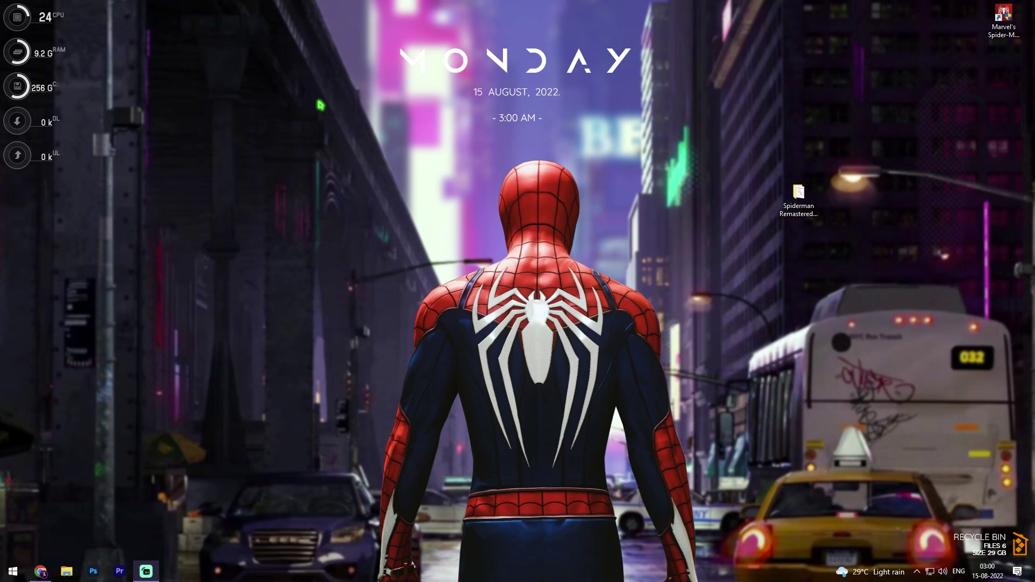
# - Check the Background apps and Game Mode pages, then move on to Graphics settings
pyautogui.press('super')
pyautogui.write('background')
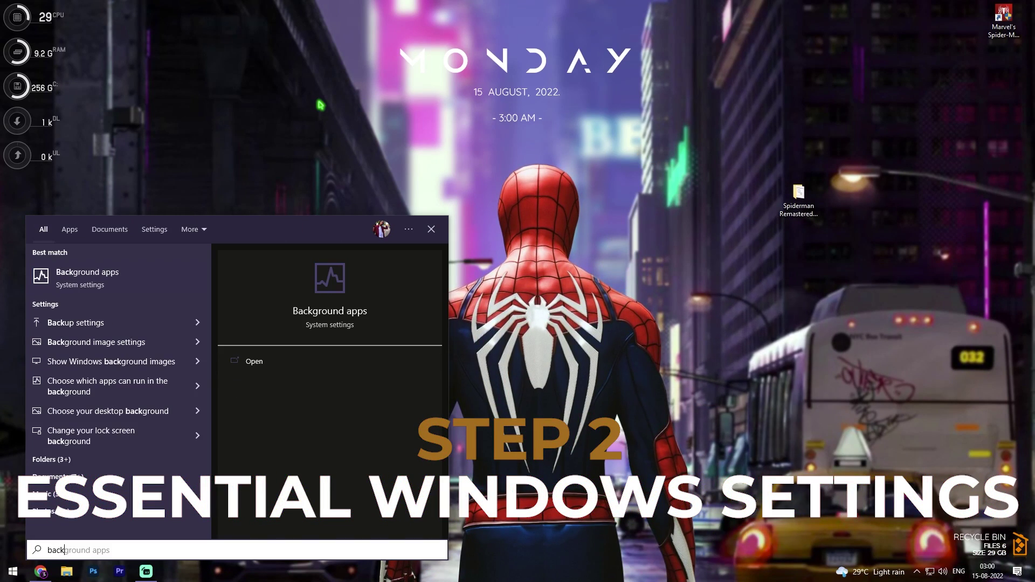
pyautogui.press('Return')
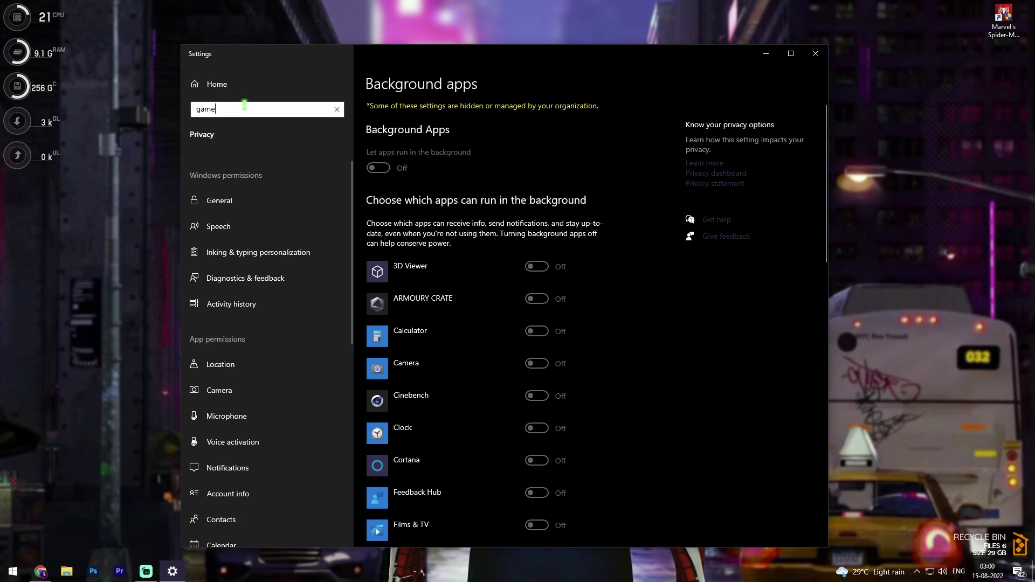
pyautogui.click(243, 131)
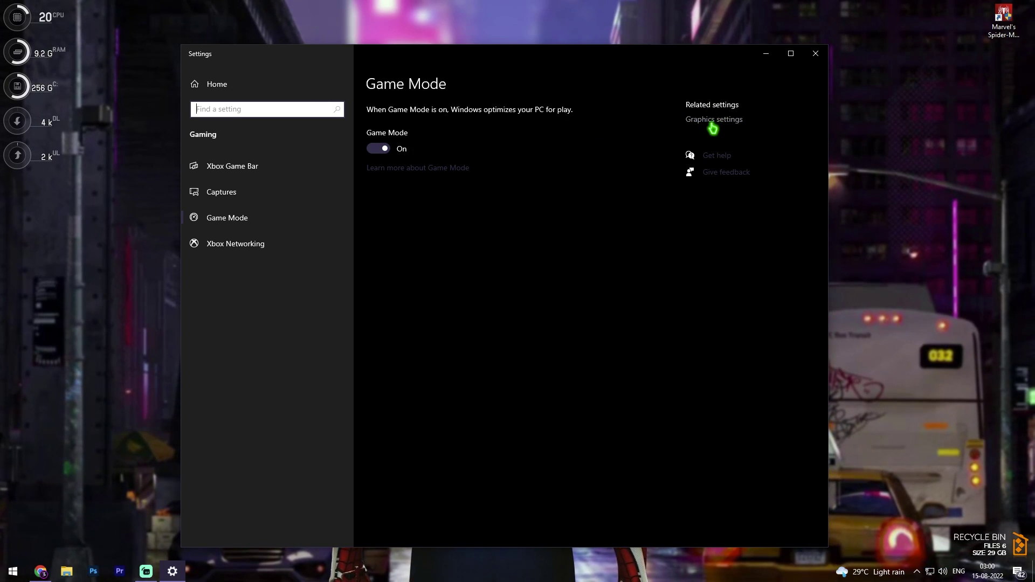
pyautogui.click(712, 128)
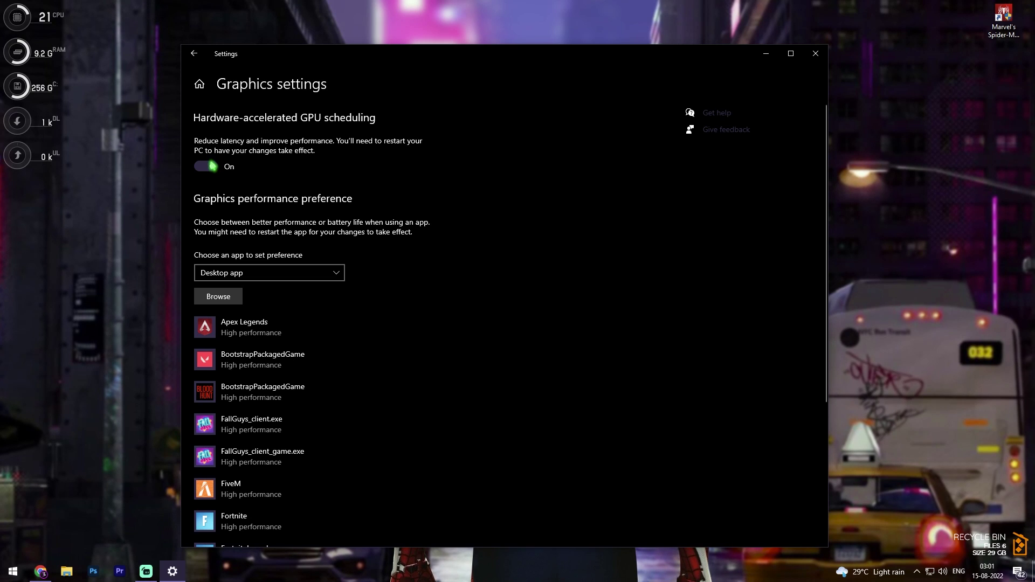
# - Copy the Spider-Man Remastered install folder path from its shortcut's file location
pyautogui.click(1002, 18)
pyautogui.rightClick(1002, 11)
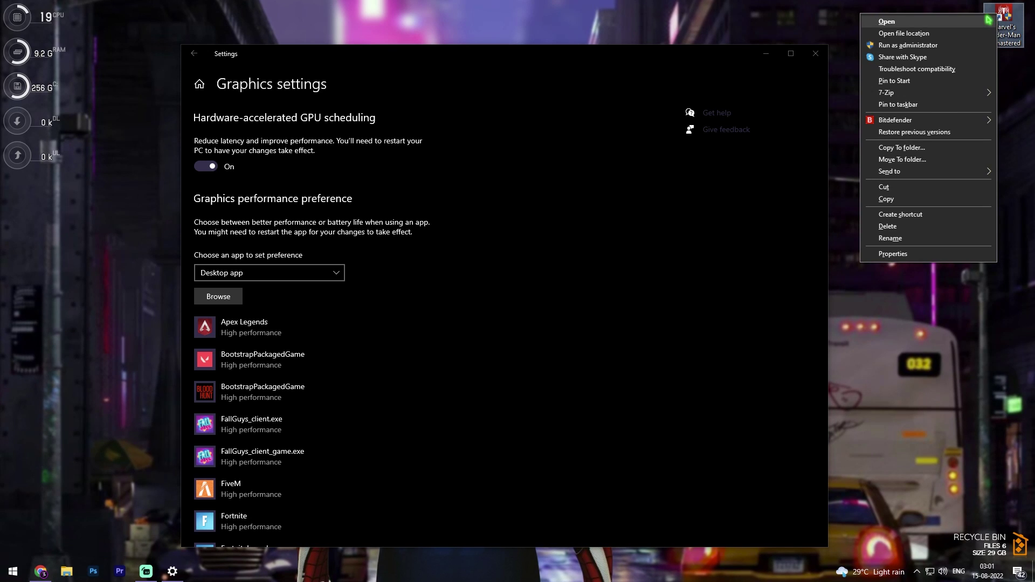
pyautogui.click(916, 33)
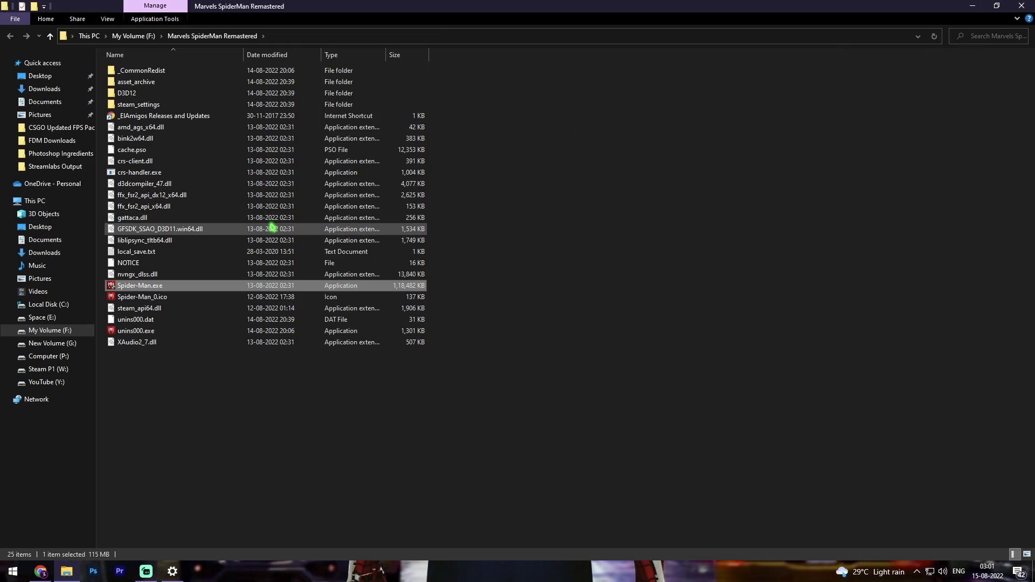
pyautogui.click(285, 37)
pyautogui.hotkey('ctrl', 'c')
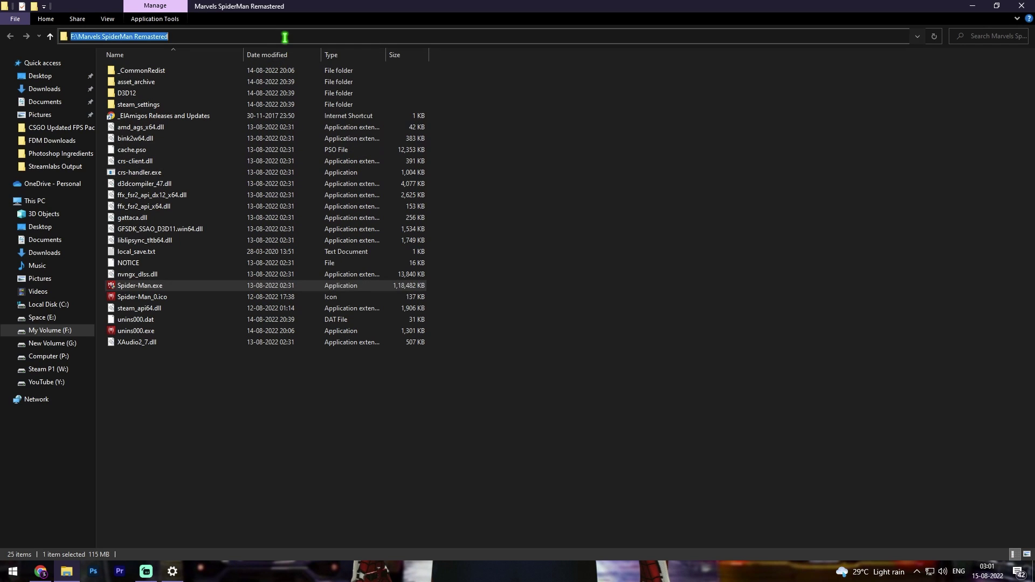
pyautogui.click(972, 6)
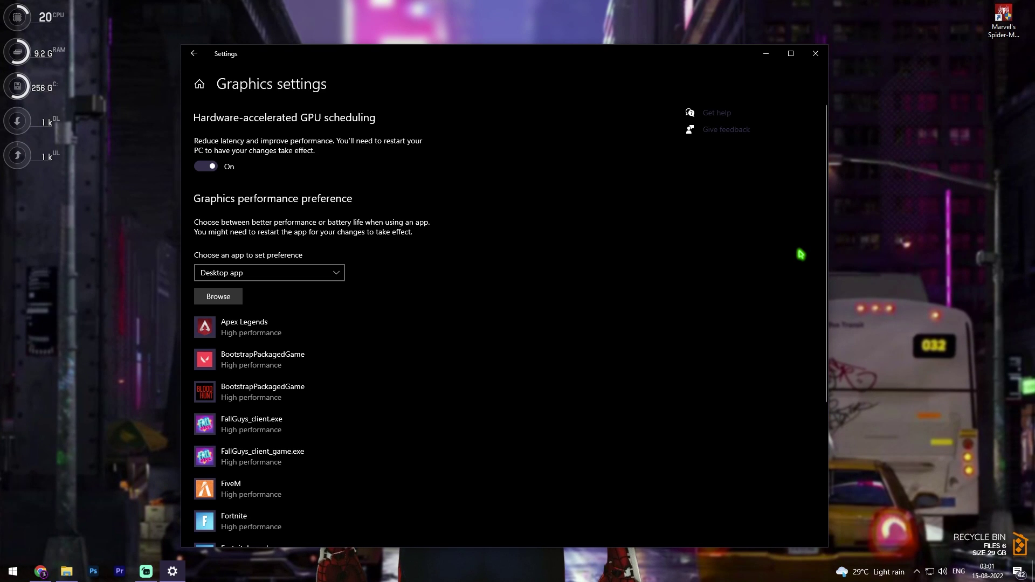
# - Add Spider-Man.exe from the pasted game folder path to the graphics preference list
pyautogui.click(216, 298)
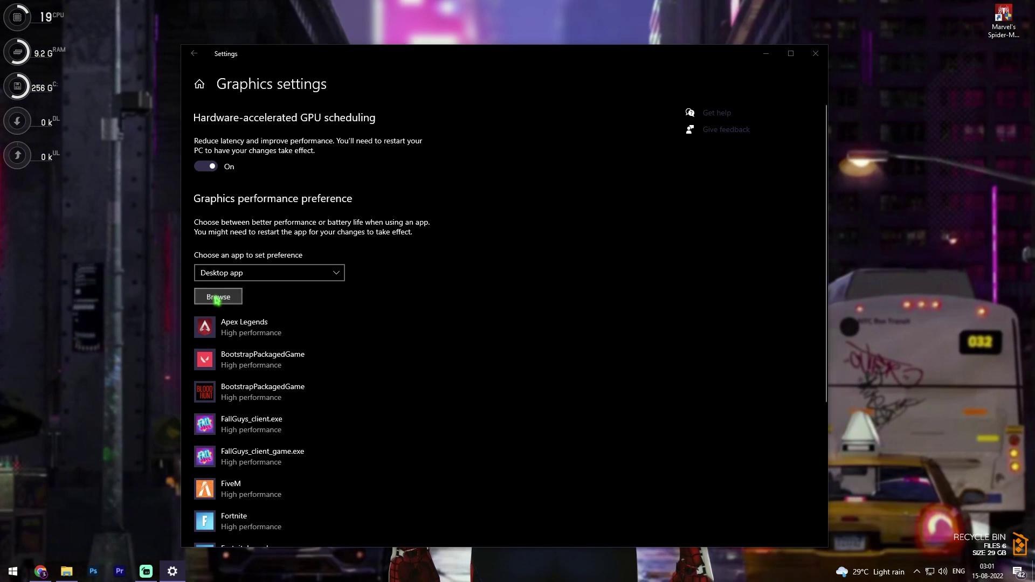
pyautogui.click(315, 72)
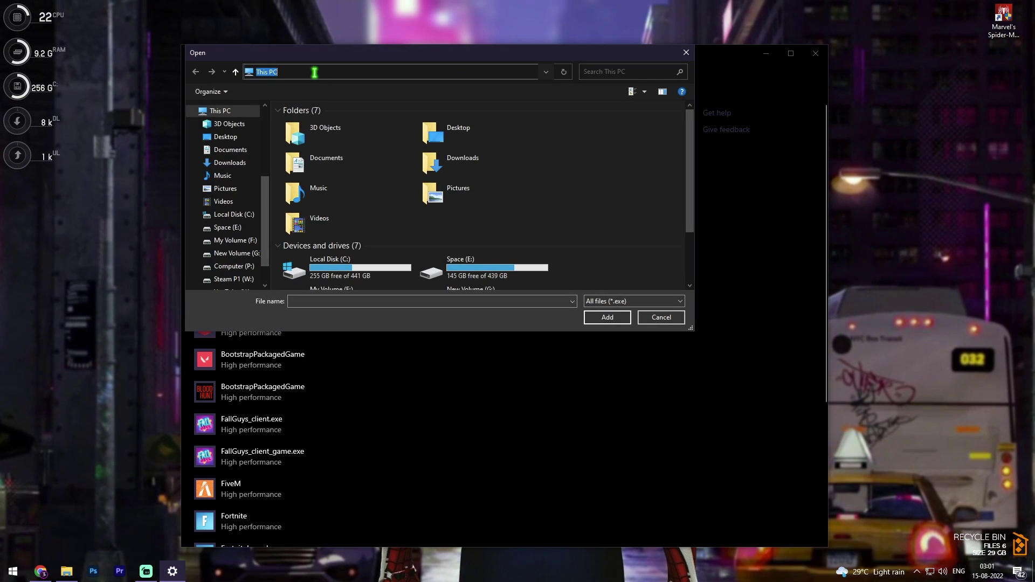
pyautogui.hotkey('ctrl', 'v')
pyautogui.press('Return')
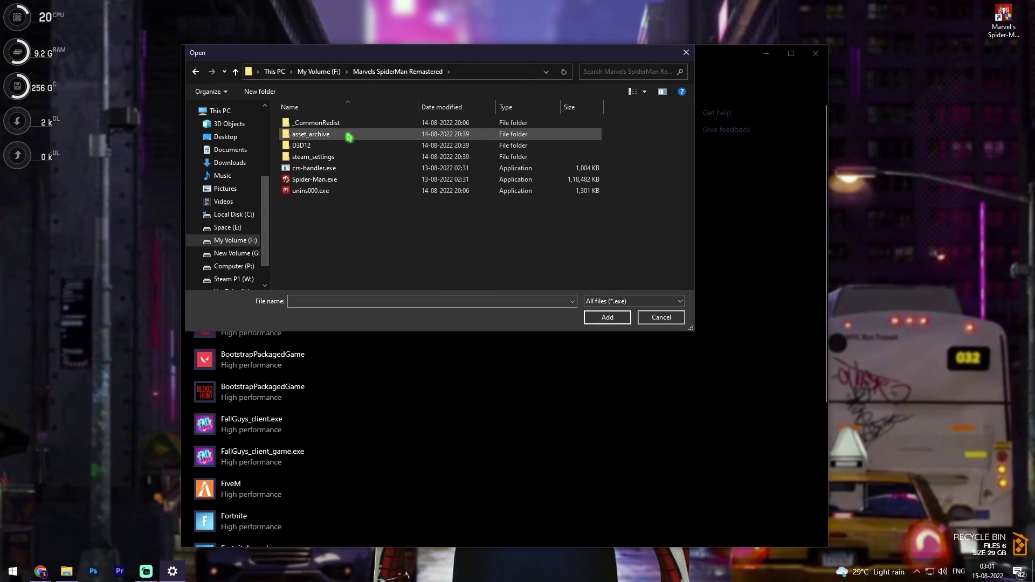
pyautogui.click(323, 180)
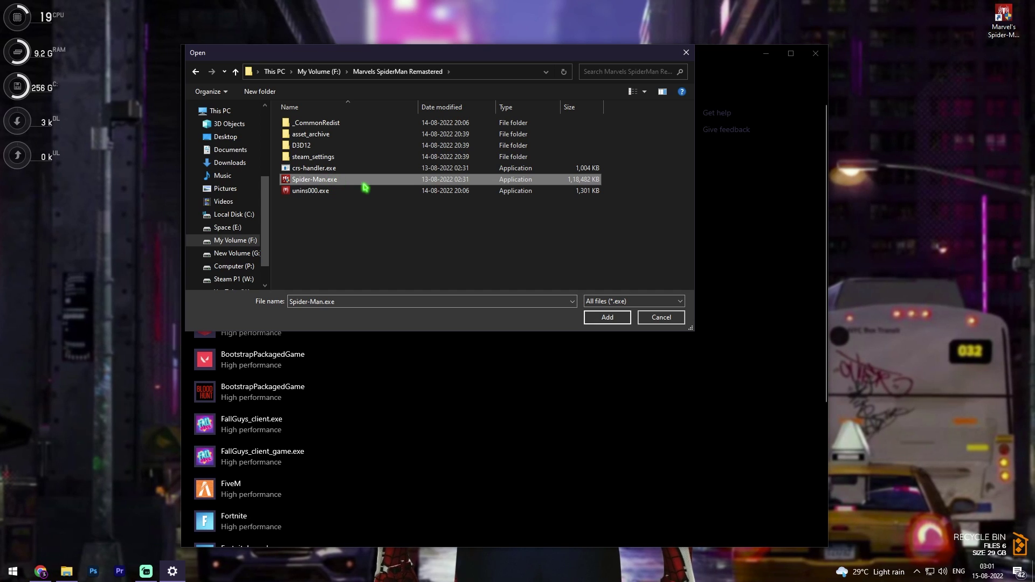
pyautogui.click(607, 317)
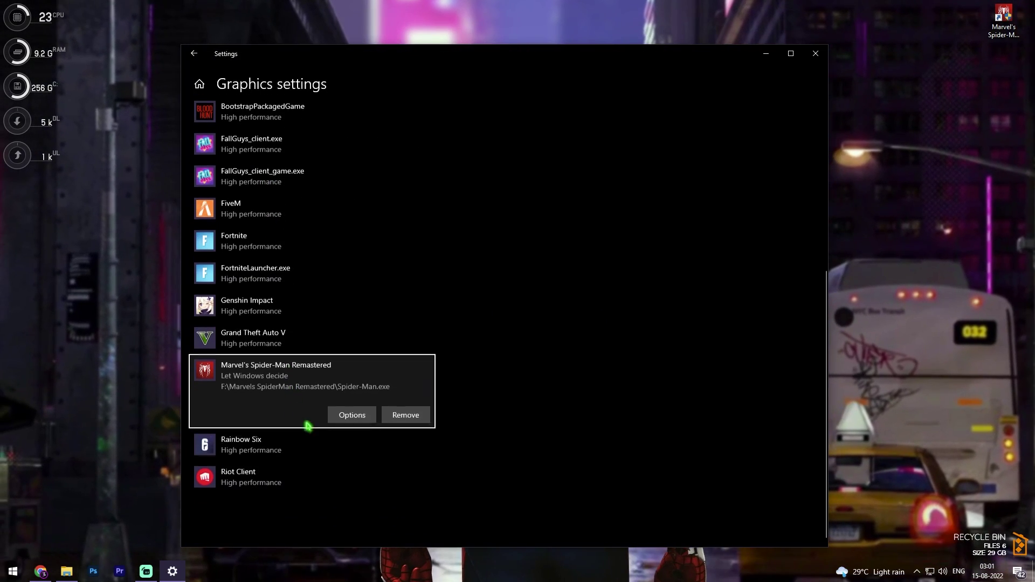
# - Set Spider-Man's graphics preference to High performance, save it, and close Settings
pyautogui.click(349, 415)
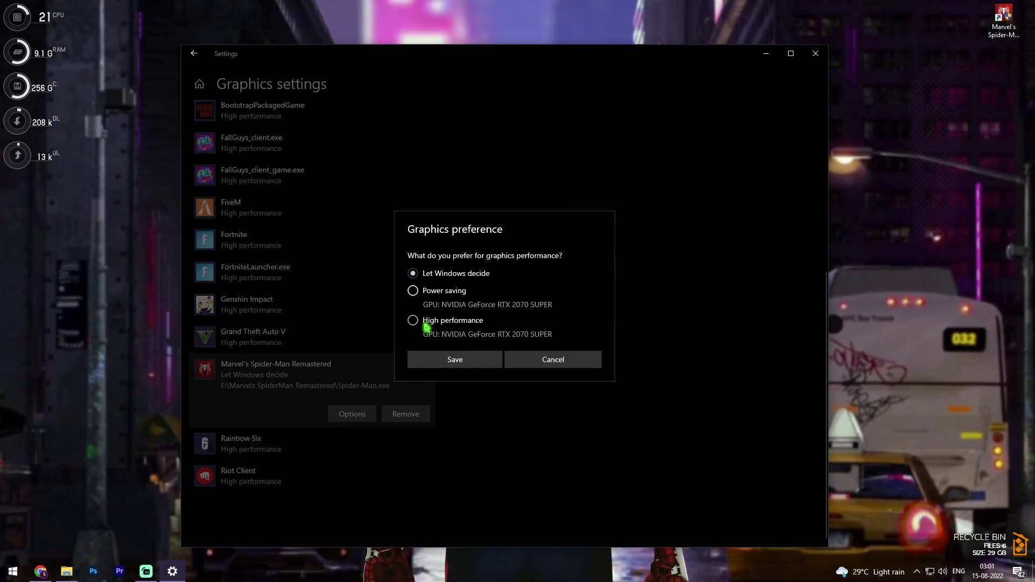
pyautogui.click(422, 322)
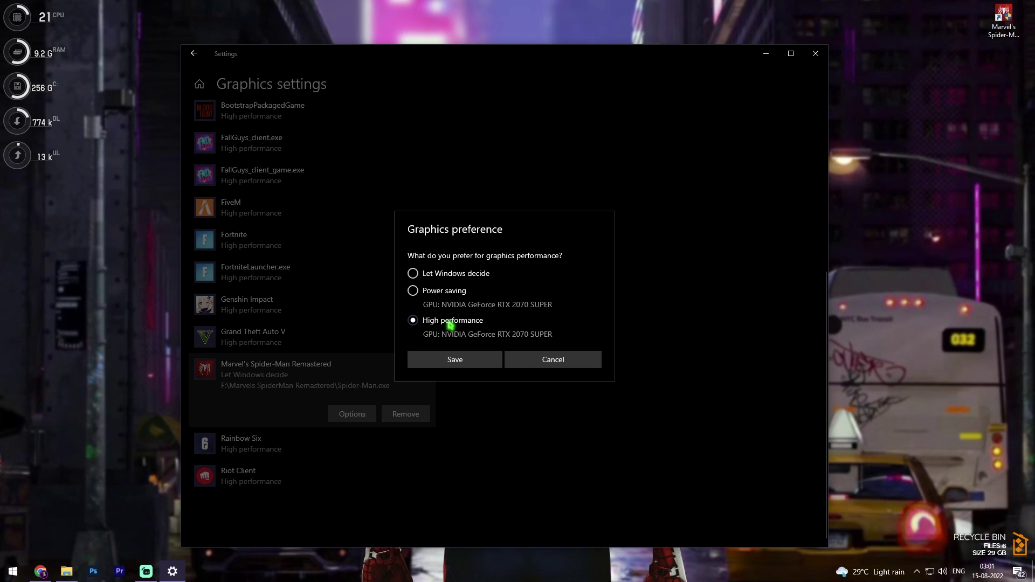
pyautogui.click(455, 359)
pyautogui.hotkey('alt', 'F4')
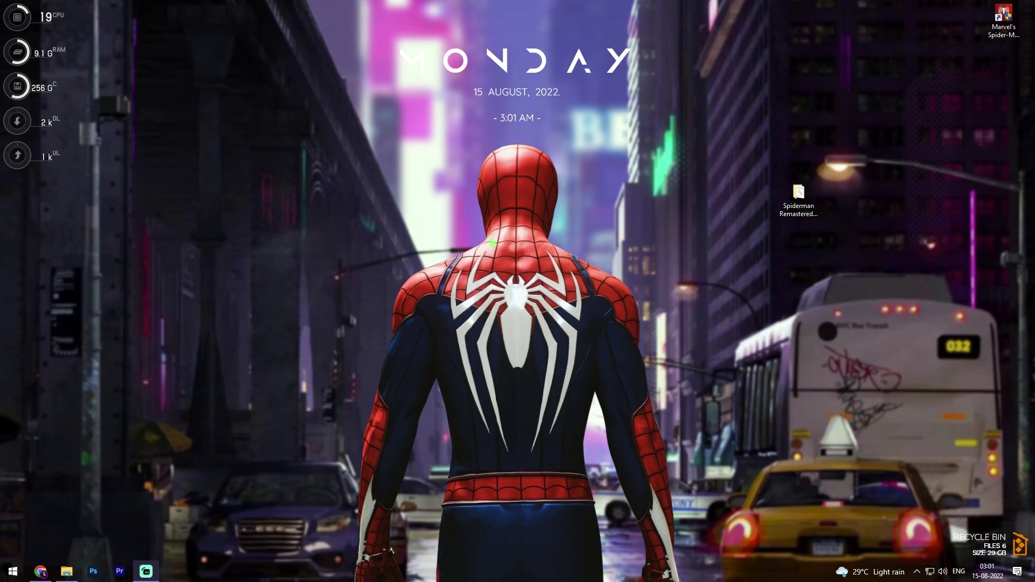
# - Open the desktop Spiderman Remastered FPS Pack folder and its '1 Programs' subfolder
pyautogui.hotkey('ctrl', 'a')
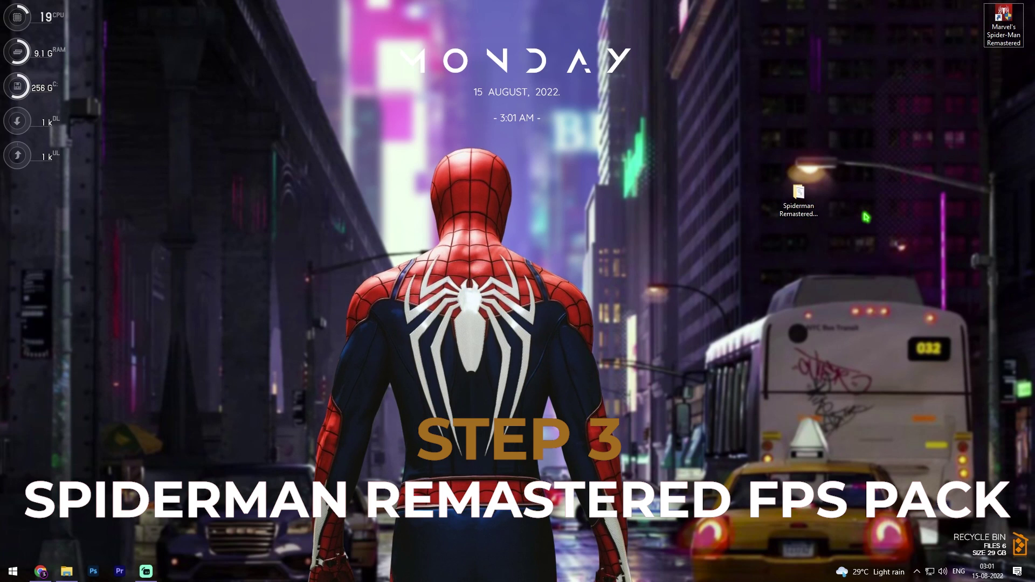
pyautogui.doubleClick(806, 195)
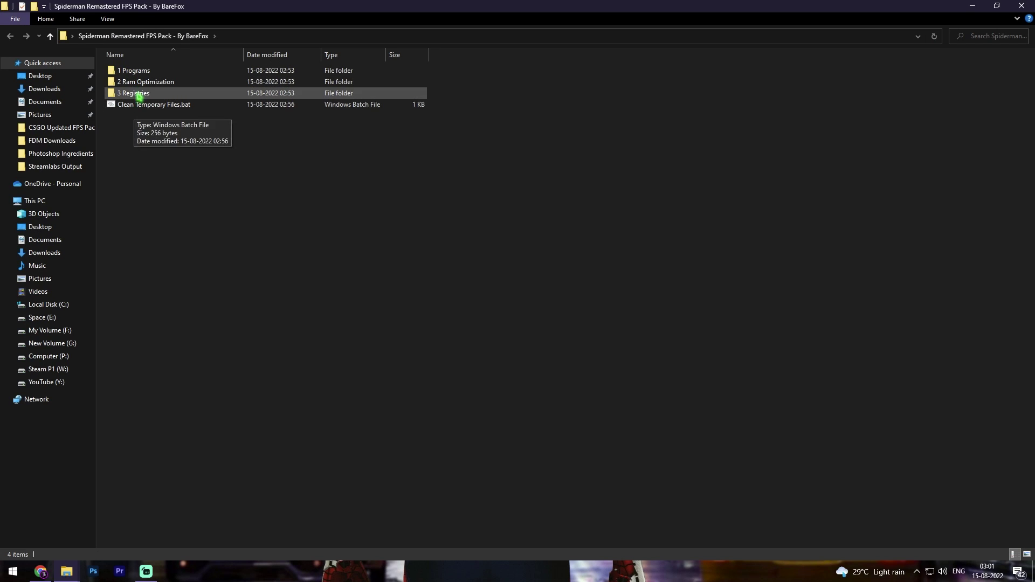
pyautogui.click(139, 75)
pyautogui.doubleClick(139, 76)
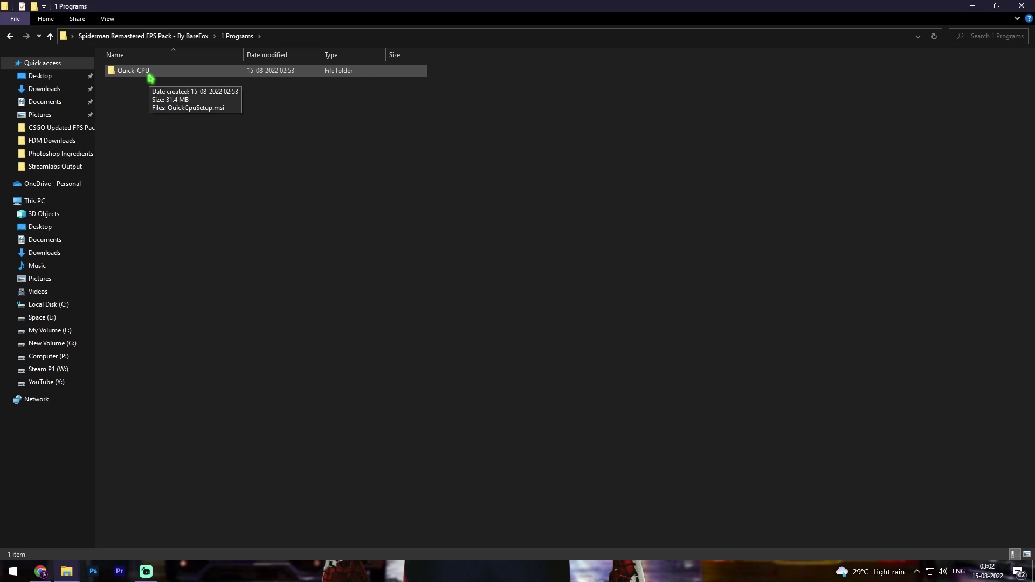
pyautogui.press('super')
# - Launch Quick CPU, apply the Ultimate Performance power plan, and close it
pyautogui.write('qu')
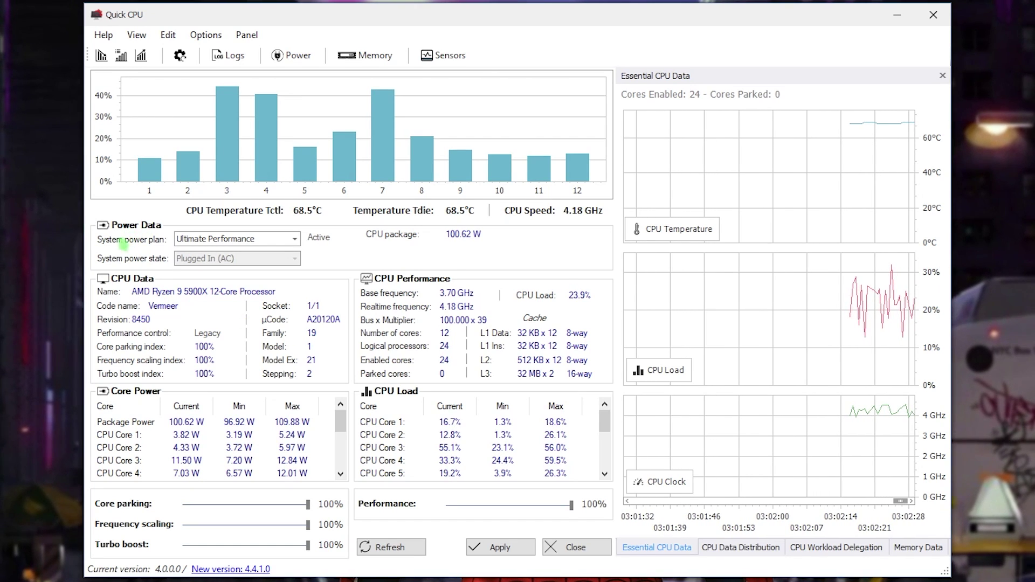
pyautogui.click(204, 239)
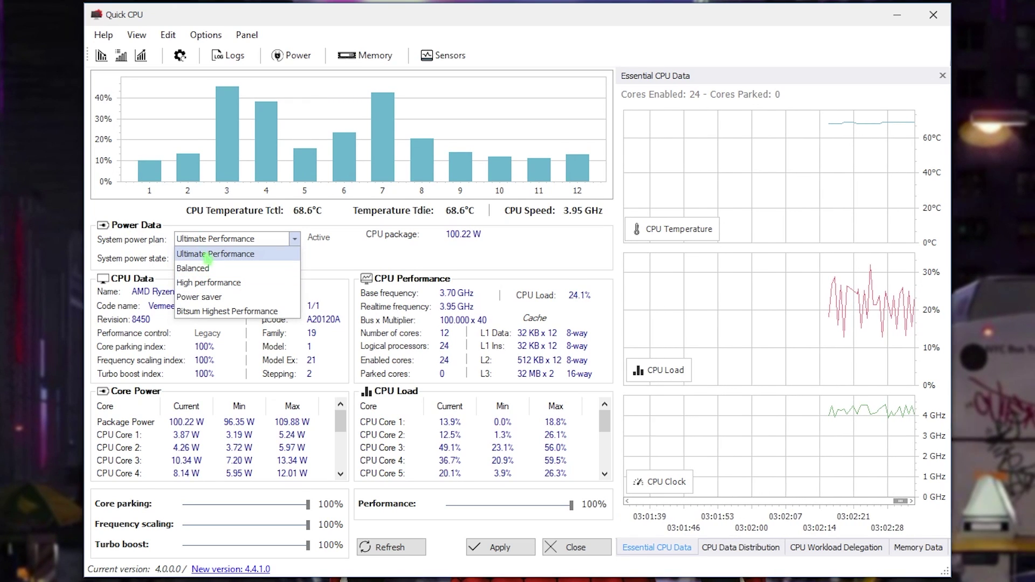
pyautogui.click(208, 254)
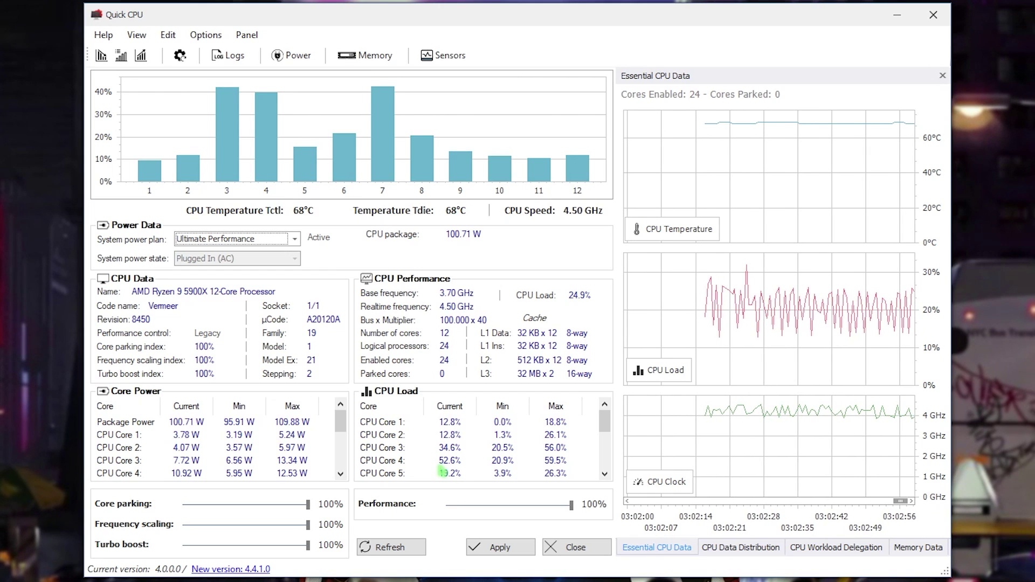
pyautogui.click(516, 549)
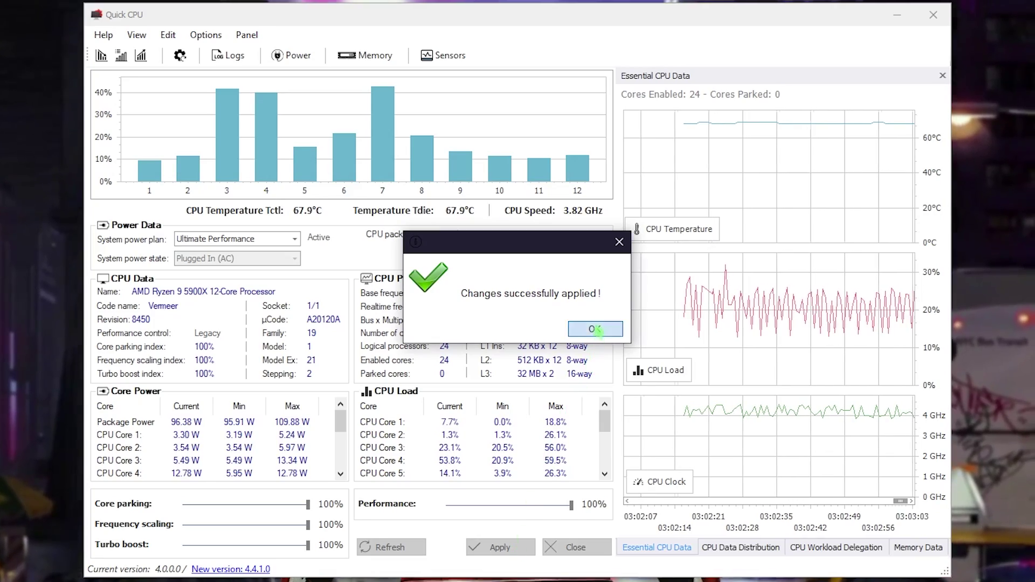
pyautogui.click(595, 328)
pyautogui.click(896, 15)
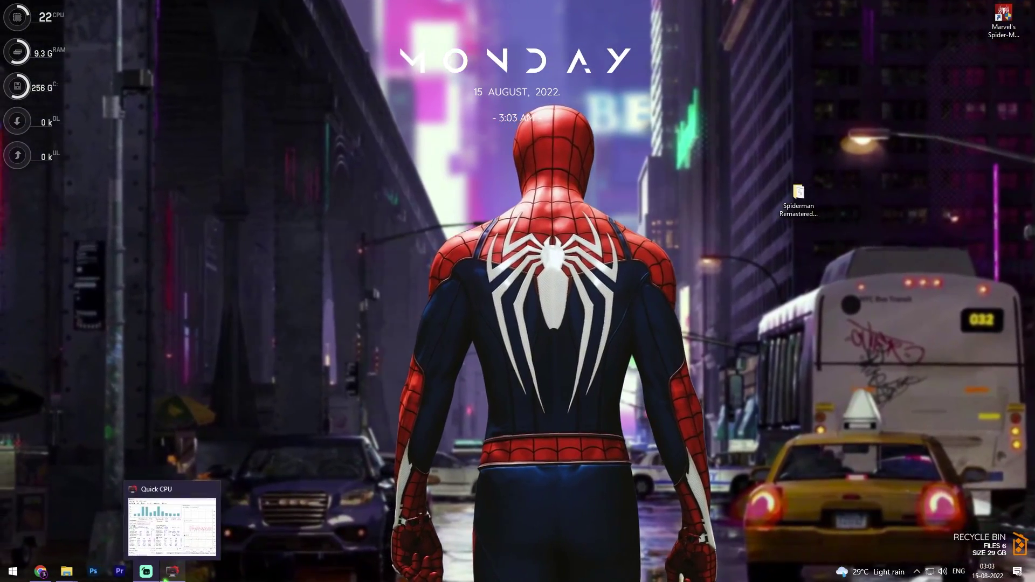
pyautogui.click(172, 571)
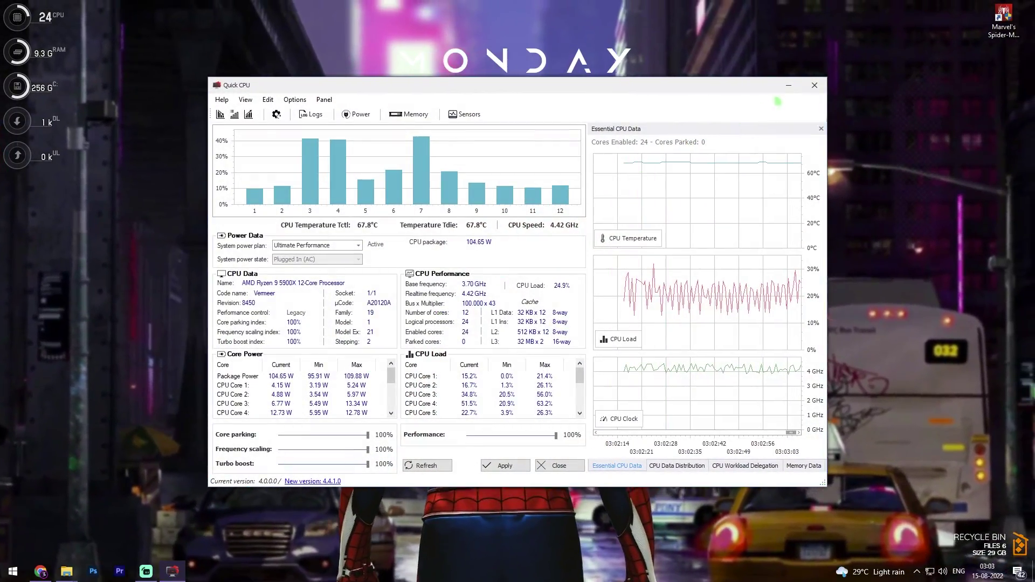
pyautogui.click(814, 85)
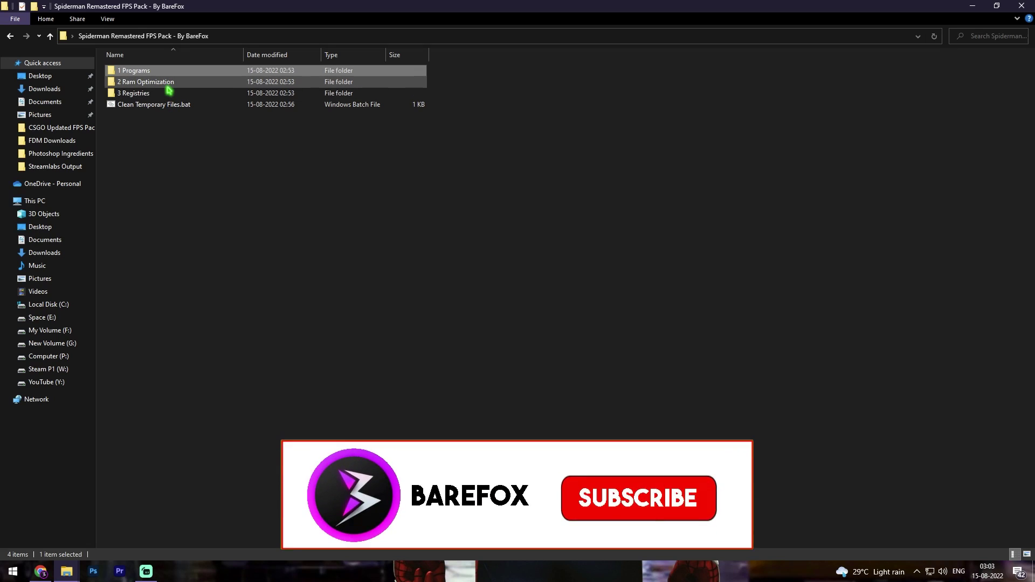
# - Open '2 Ram Optimization' and confirm 16.0 GB installed RAM in System Information
pyautogui.doubleClick(168, 85)
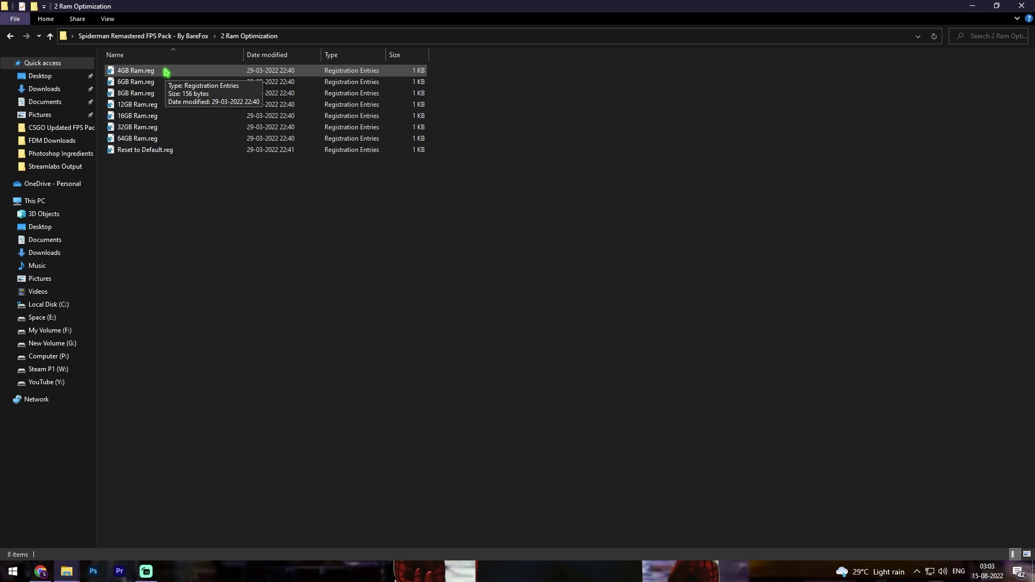
pyautogui.press('super')
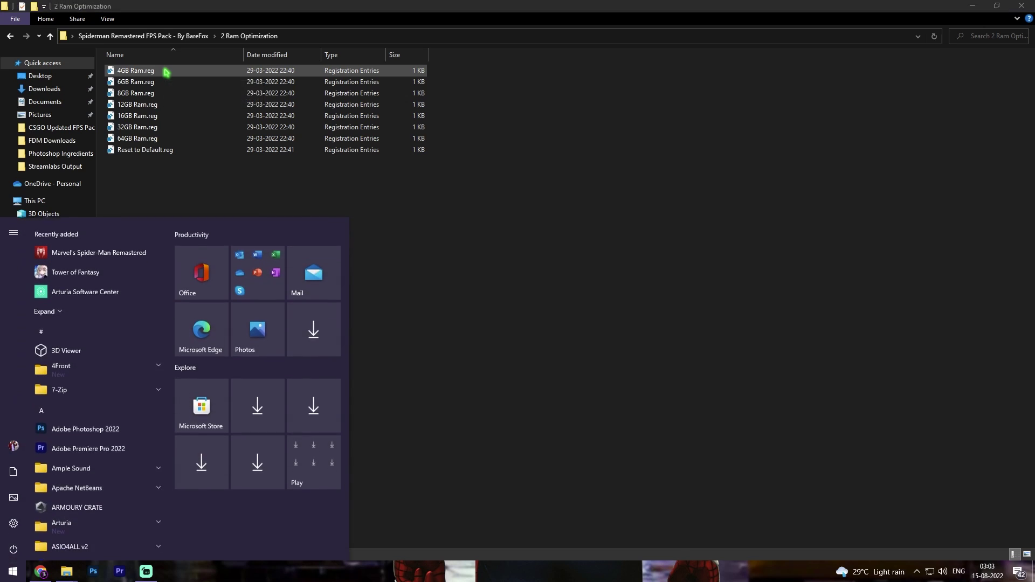
pyautogui.write('system info')
pyautogui.press('Return')
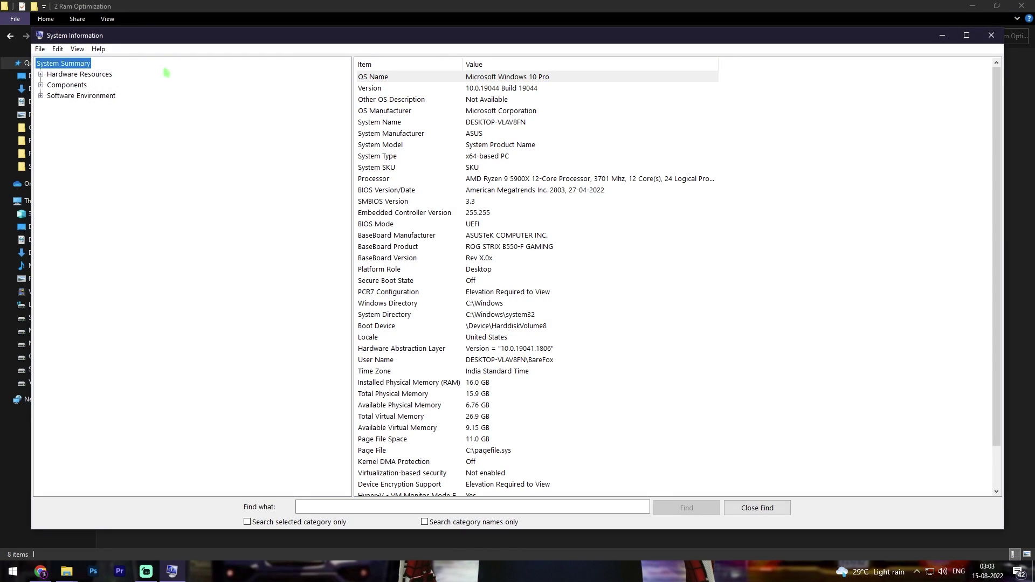
pyautogui.click(419, 384)
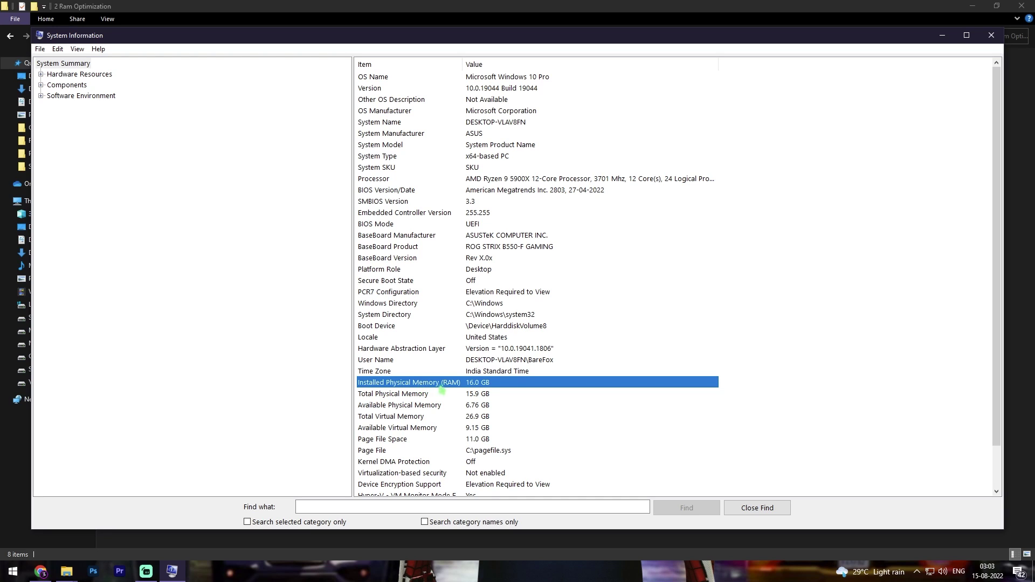
pyautogui.click(942, 35)
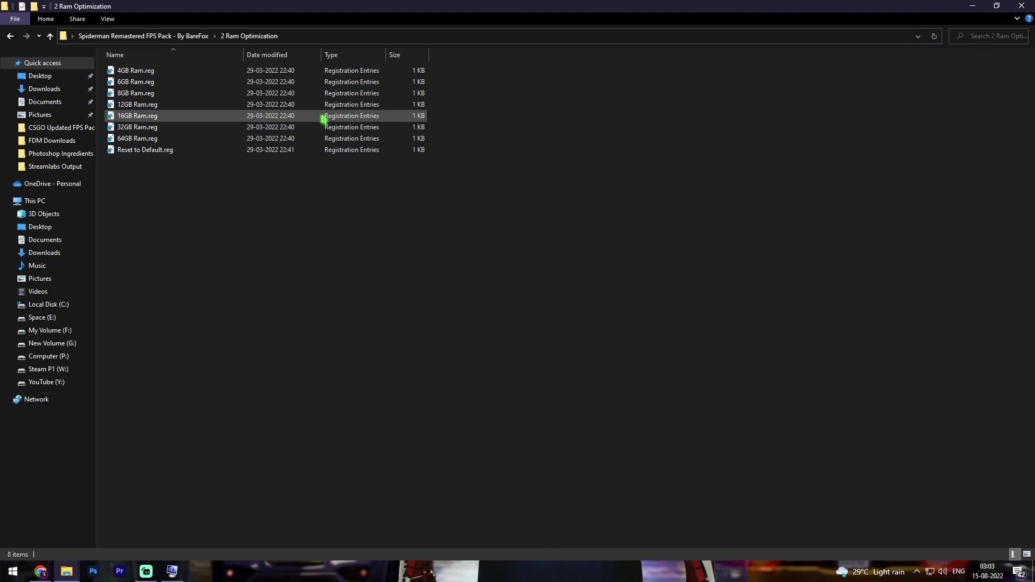
# - View 16GB Ram.reg in Notepad, then close it and return to the pack's main folder
pyautogui.click(178, 104)
pyautogui.click(168, 117)
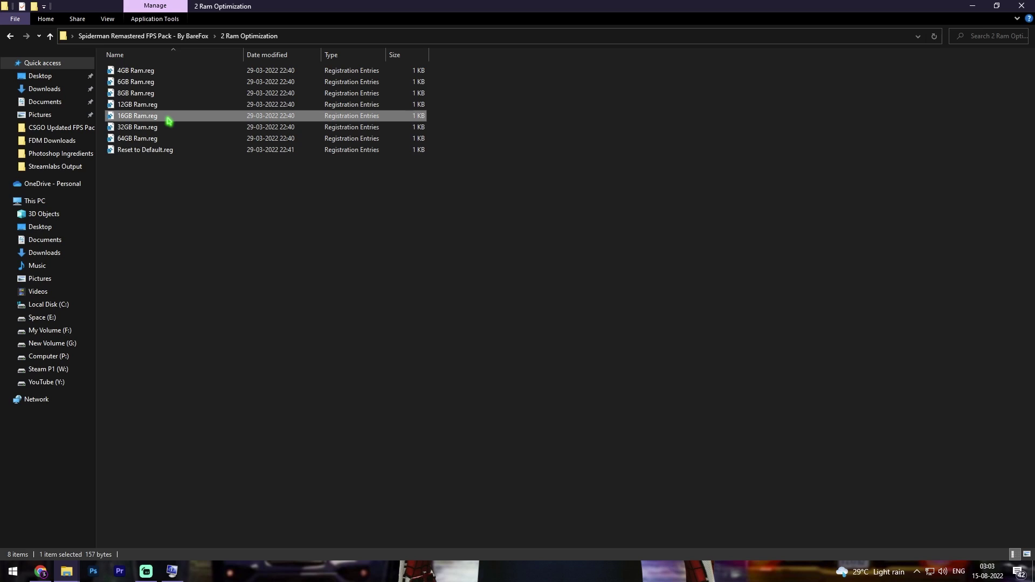
pyautogui.rightClick(168, 119)
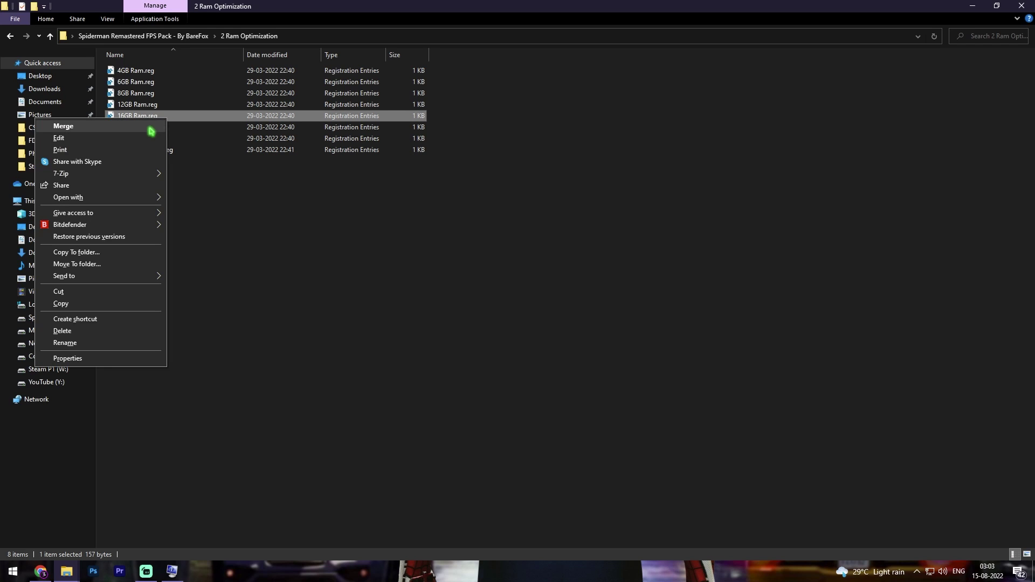
pyautogui.click(252, 186)
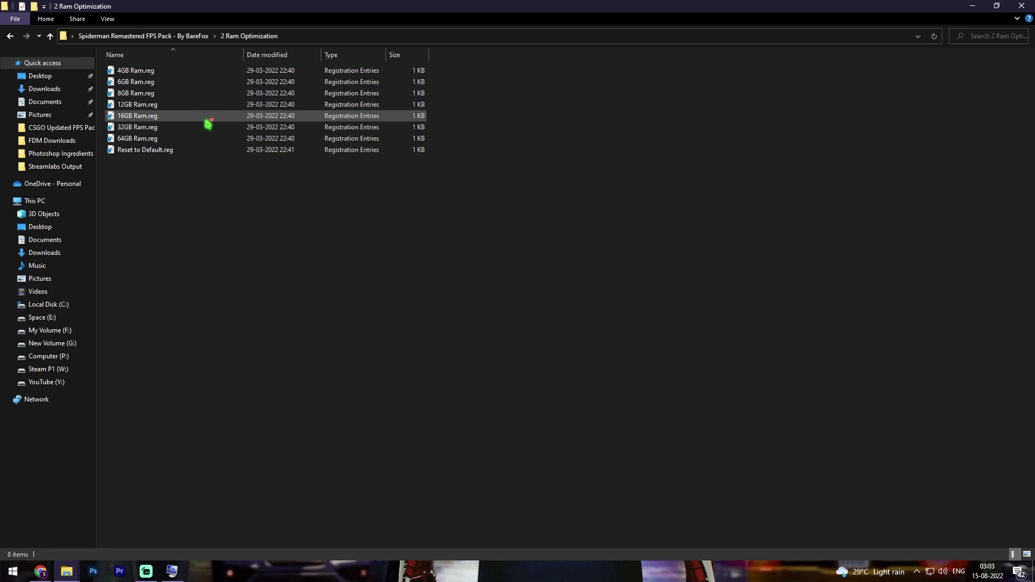
pyautogui.rightClick(206, 120)
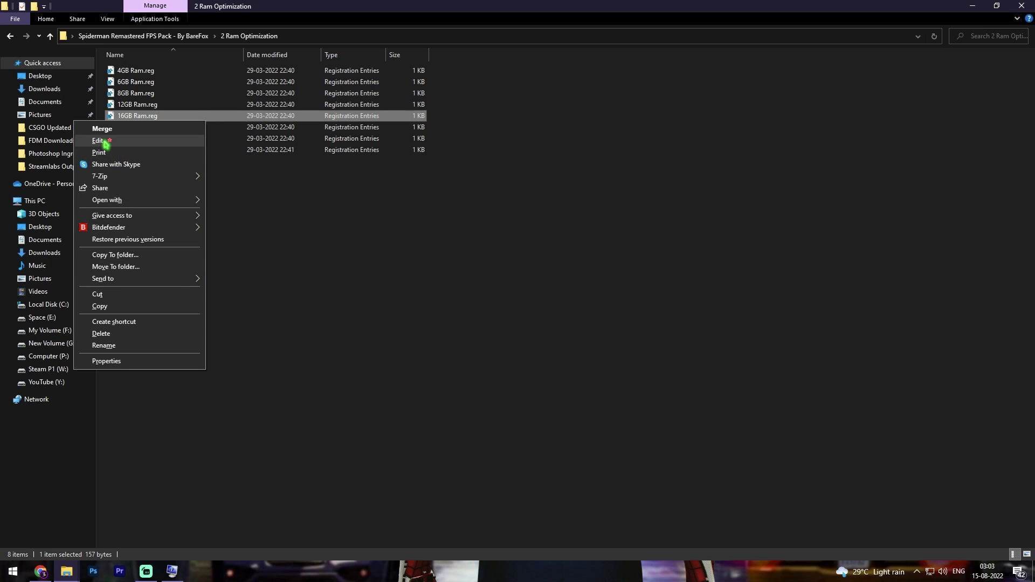
pyautogui.click(100, 140)
pyautogui.moveTo(248, 212); pyautogui.dragTo(68, 201)
pyautogui.hotkey('alt', 'F4')
pyautogui.click(162, 36)
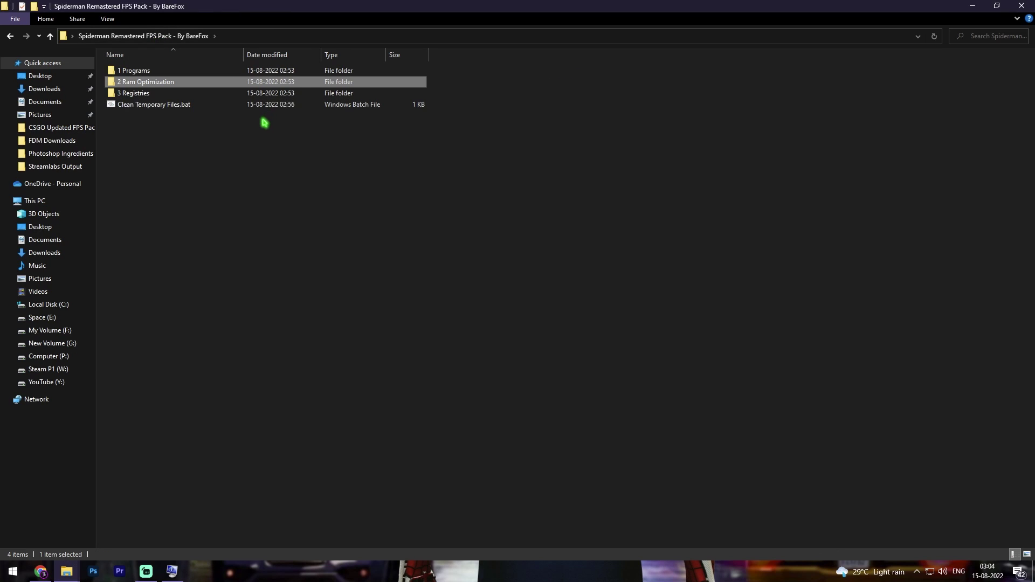
pyautogui.doubleClick(170, 95)
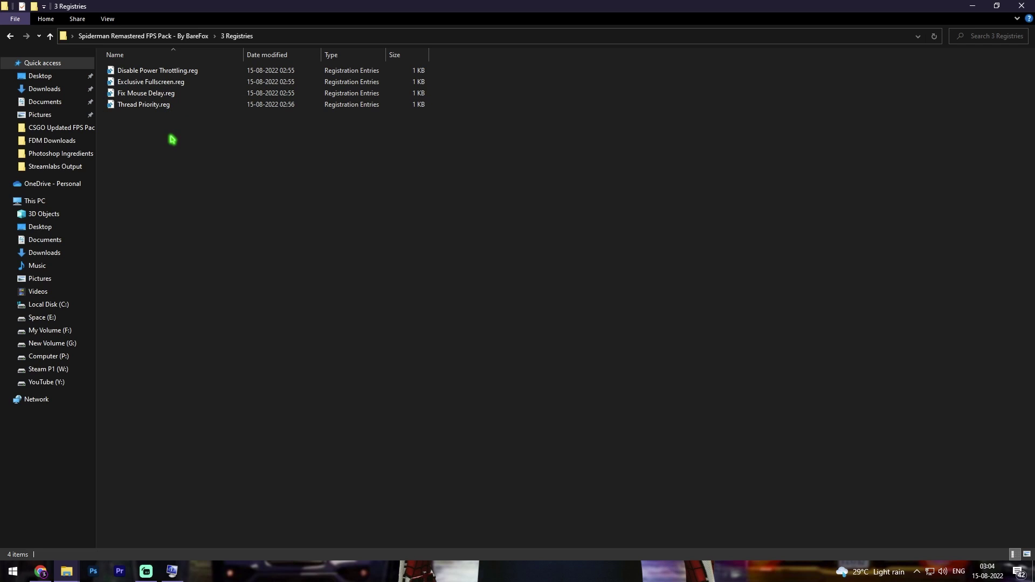
pyautogui.click(165, 73)
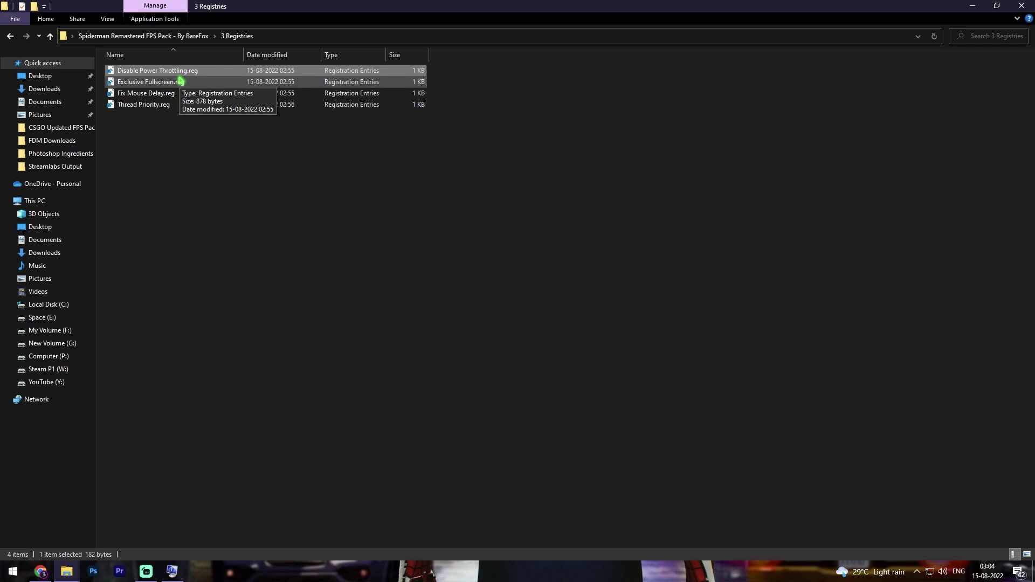
pyautogui.click(178, 82)
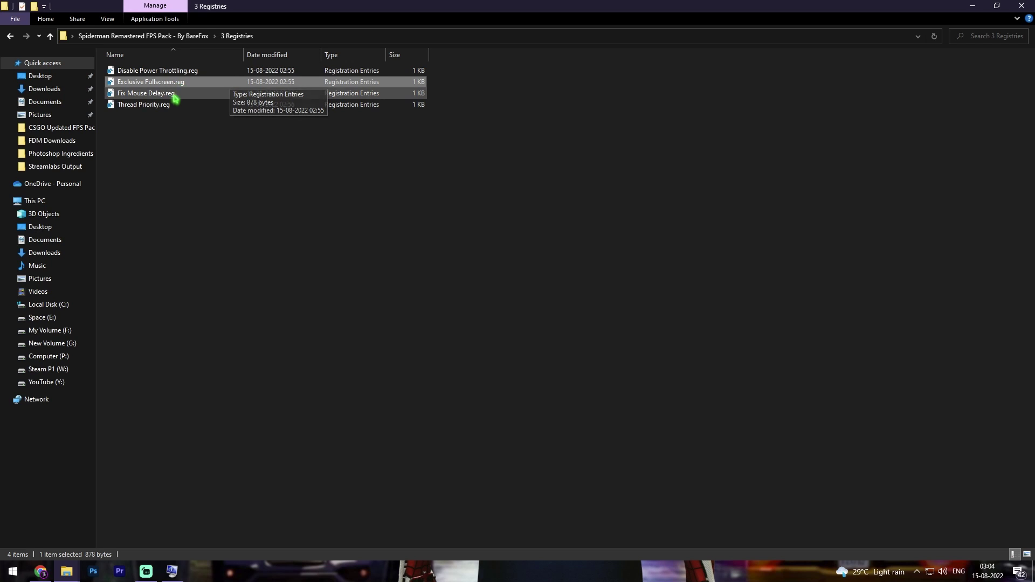
pyautogui.click(156, 94)
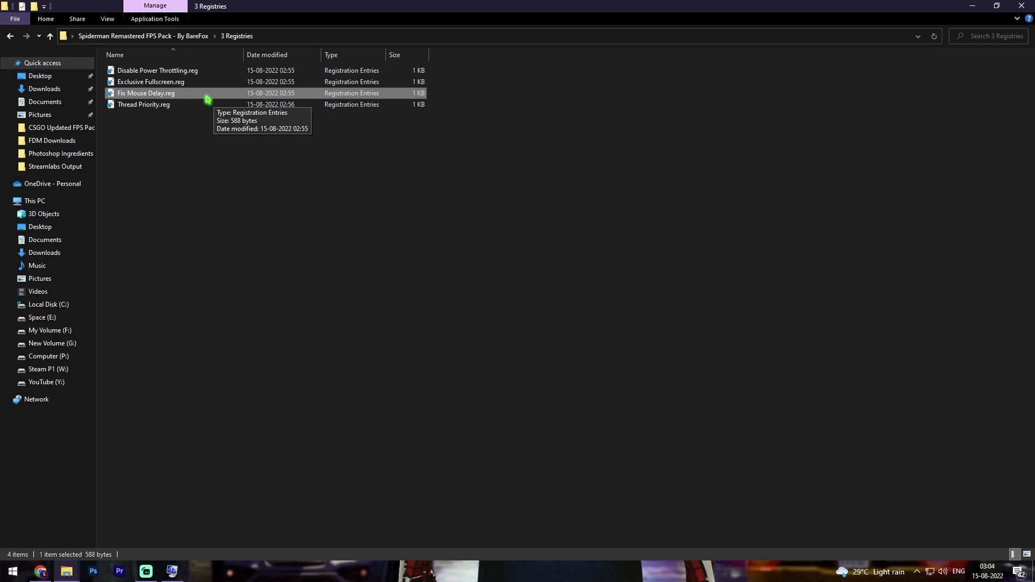
pyautogui.click(181, 105)
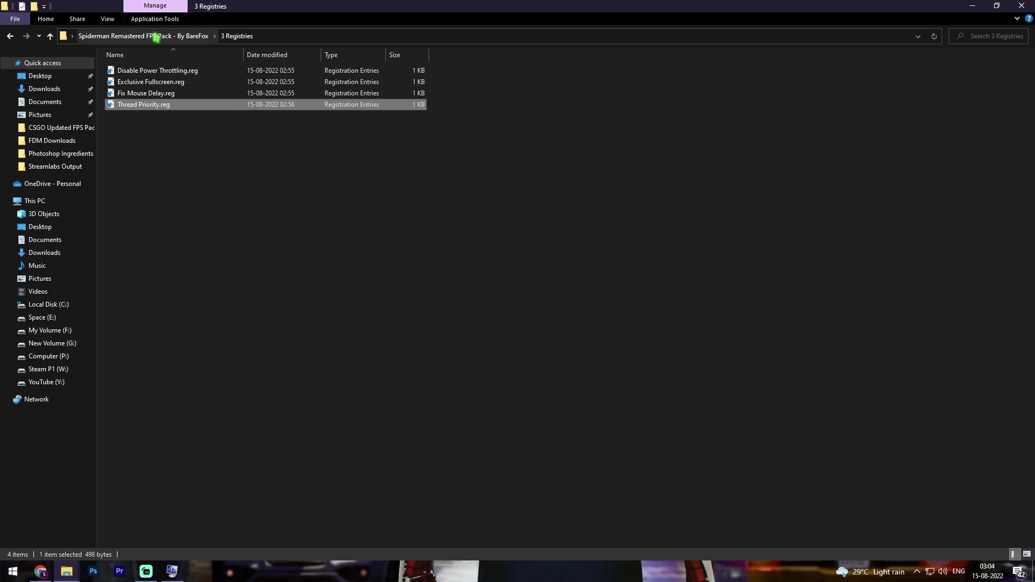
pyautogui.click(156, 36)
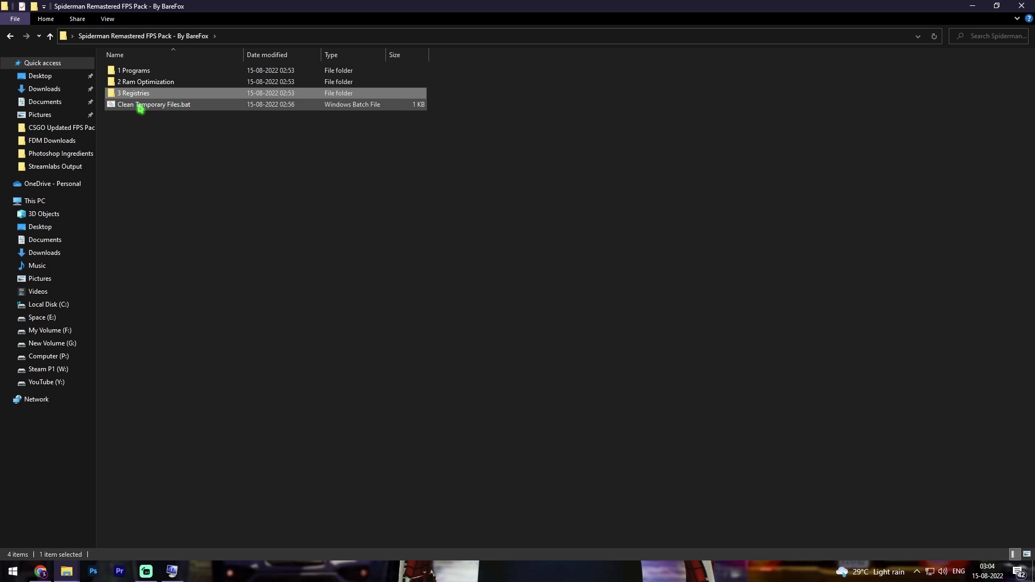
# - Run Clean Temporary Files.bat, confirm deleting all temporary files, and dismiss the finished window
pyautogui.doubleClick(140, 105)
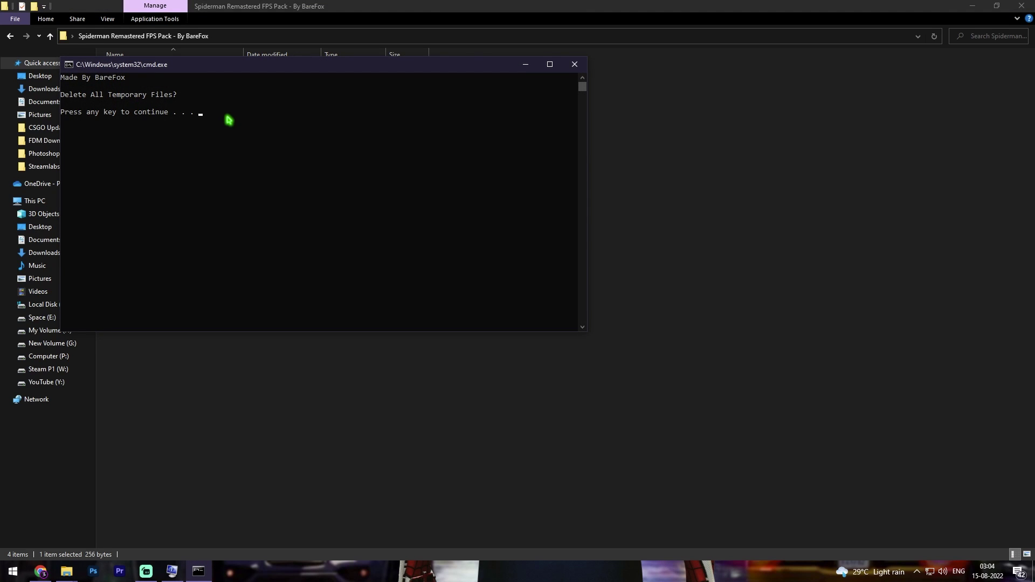
pyautogui.press('Return')
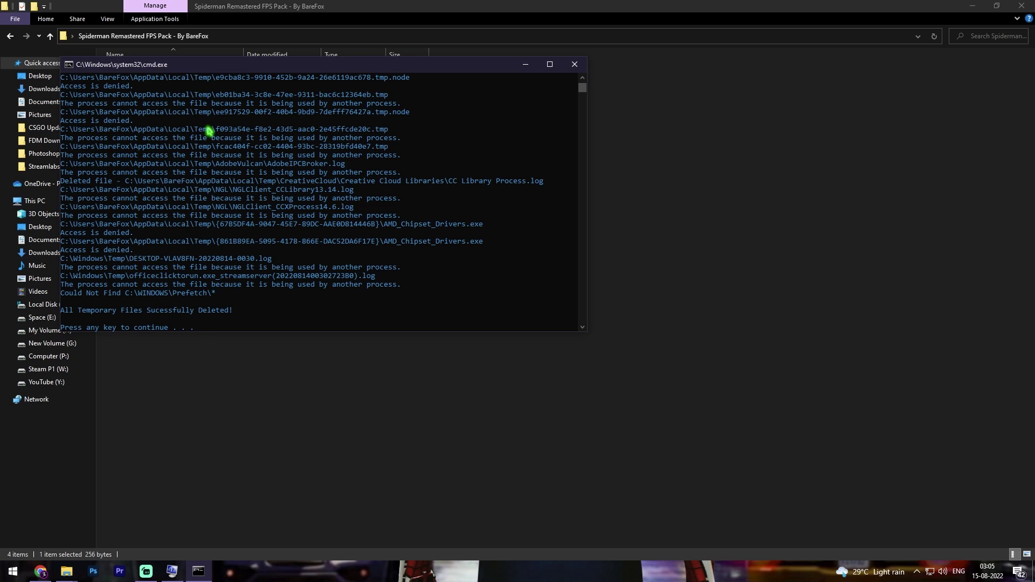
pyautogui.press('Return')
pyautogui.press('super+d')
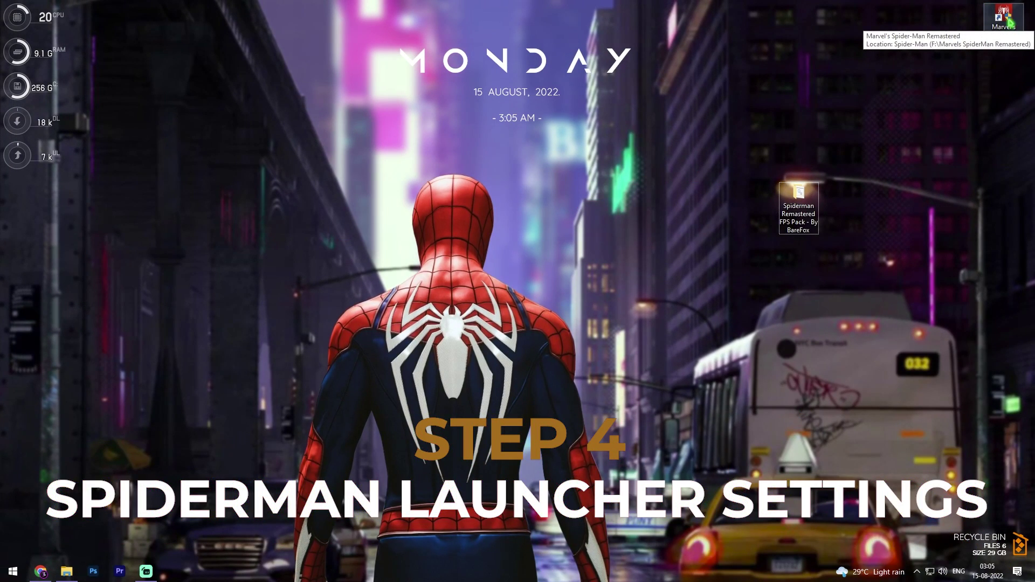
# - Launch Marvel's Spider-Man Remastered from its desktop shortcut and open the launcher's Setup settings
pyautogui.doubleClick(1003, 19)
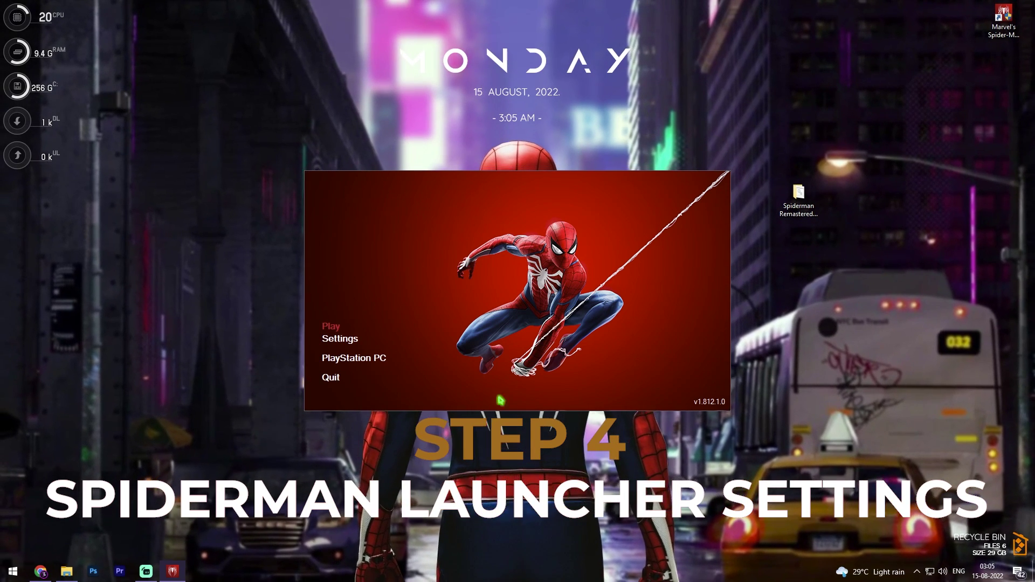
pyautogui.click(345, 339)
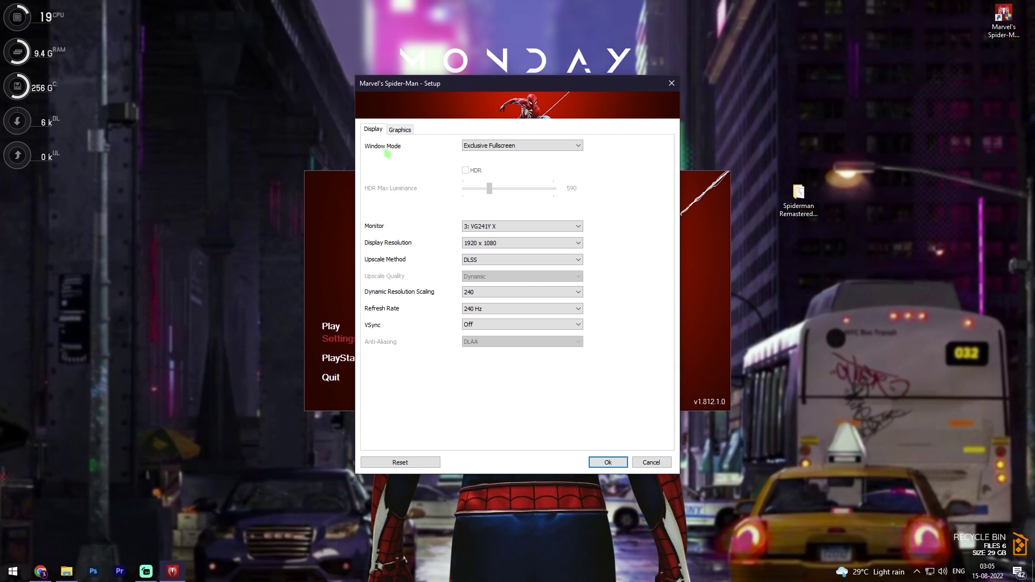
pyautogui.click(510, 146)
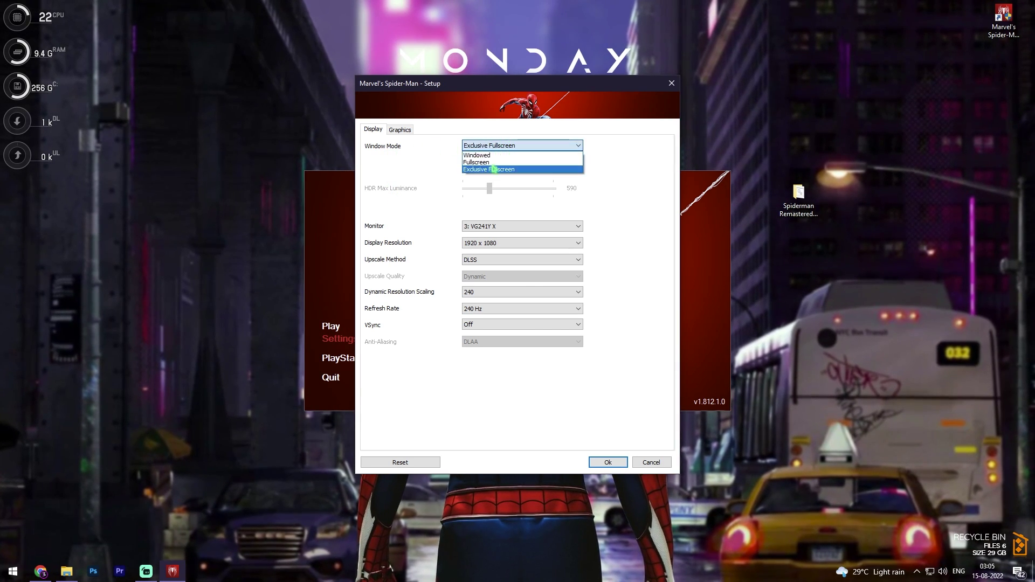
pyautogui.click(494, 169)
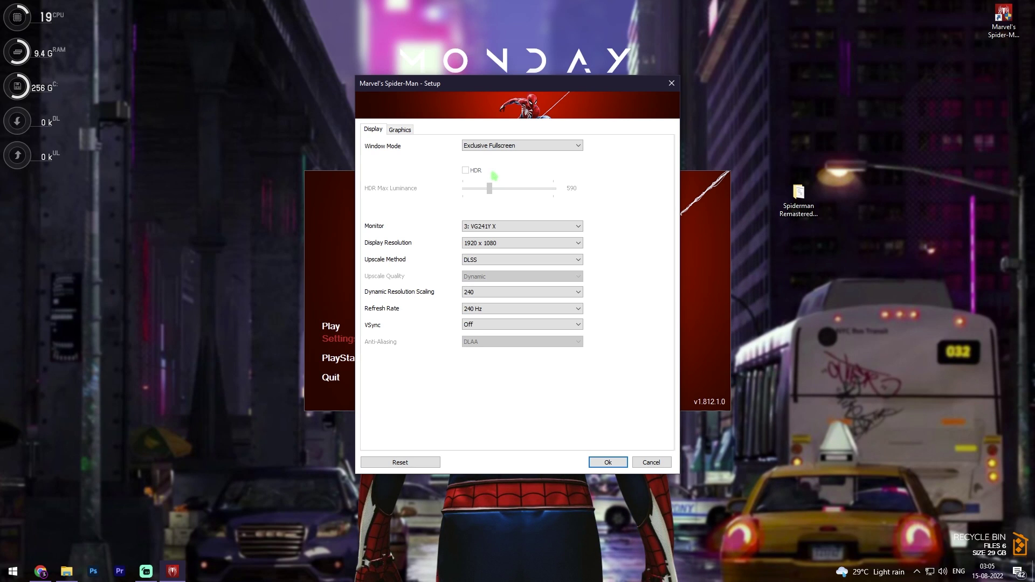
pyautogui.click(485, 227)
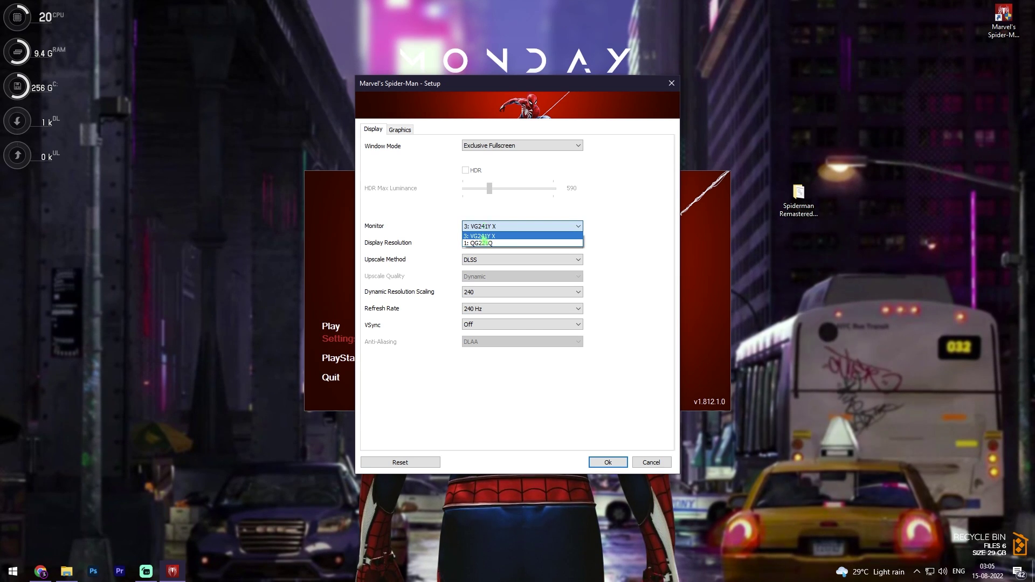
pyautogui.click(493, 236)
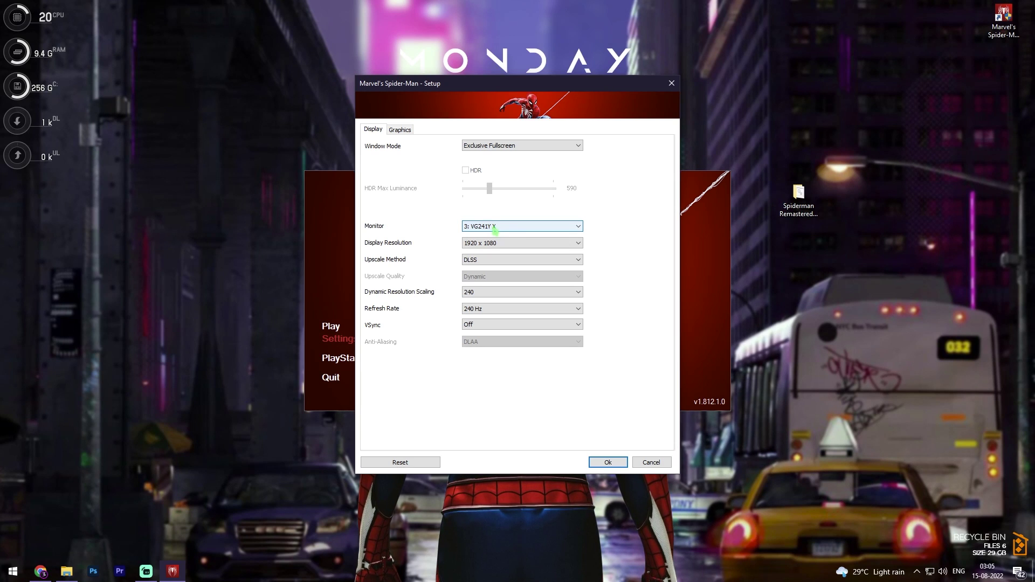
pyautogui.click(487, 243)
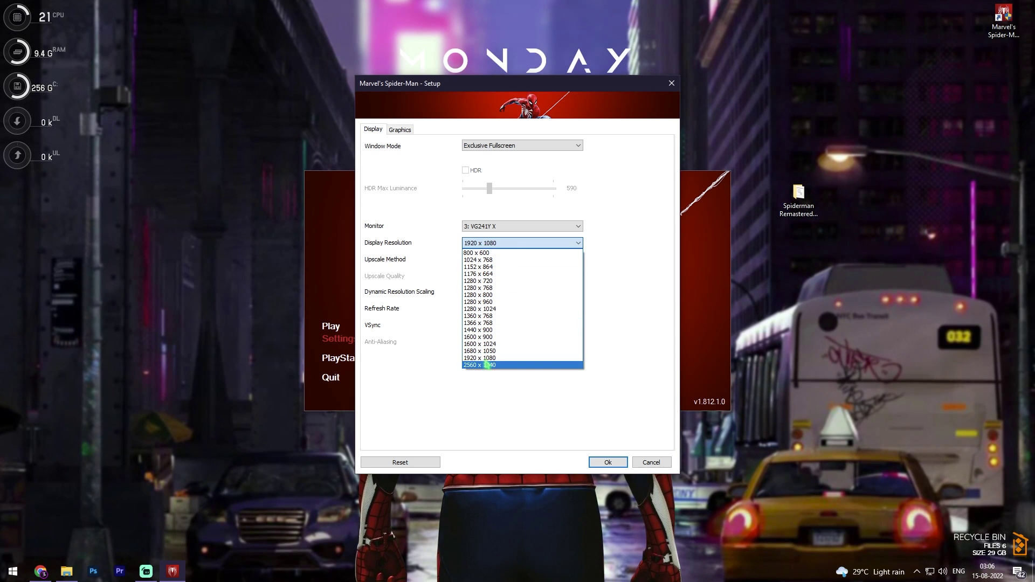
# - Keep 1920 x 1080, DLSS upscaling, dynamic resolution scaling 240, 240 Hz and VSync Off
pyautogui.click(486, 359)
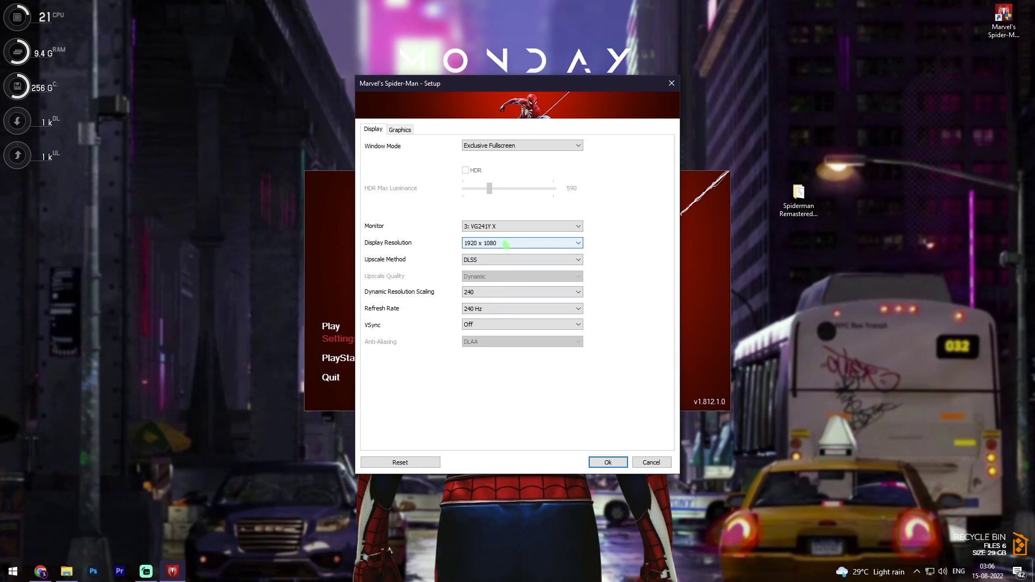
pyautogui.click(497, 261)
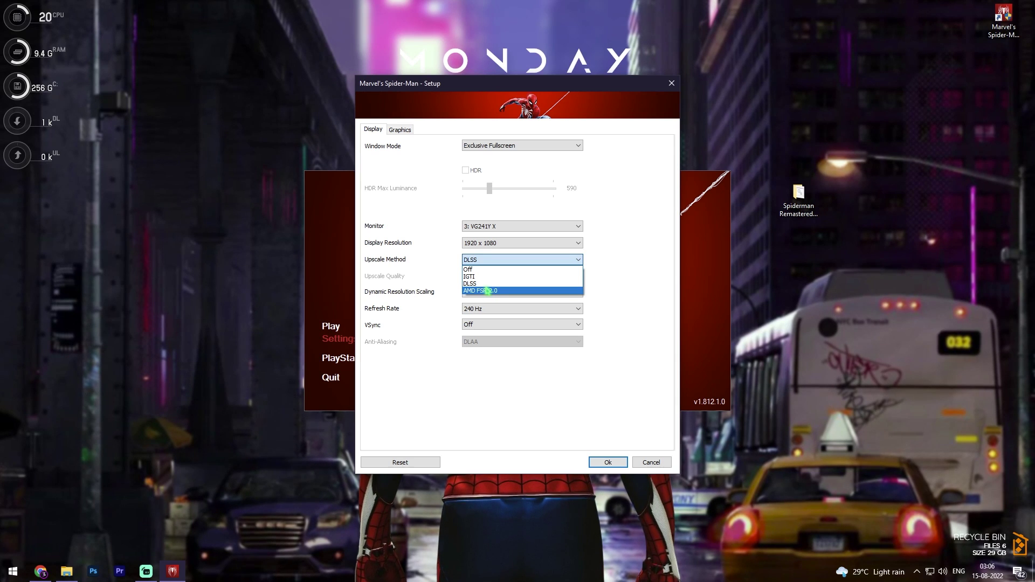
pyautogui.click(478, 283)
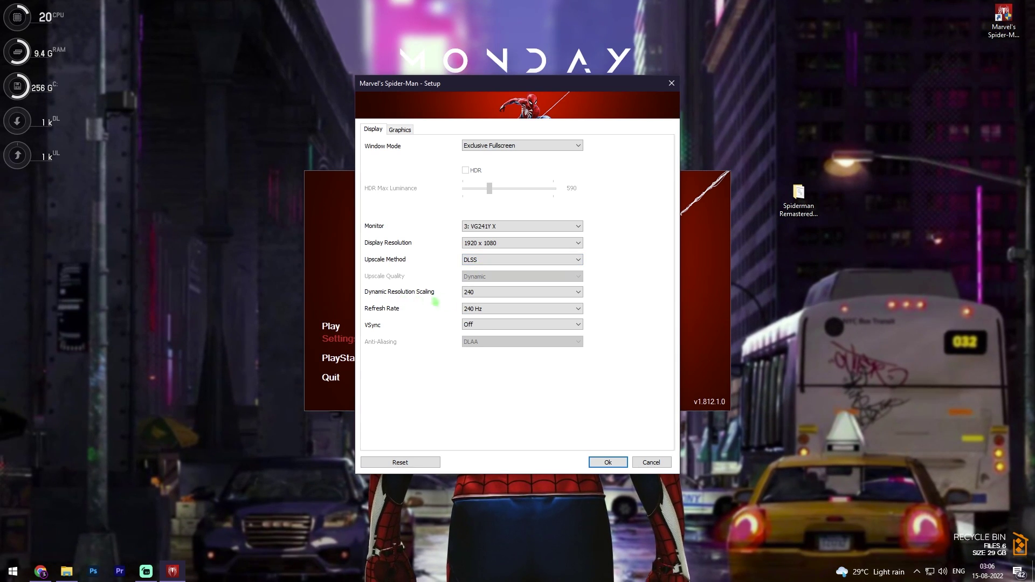
pyautogui.click(467, 293)
pyautogui.click(472, 407)
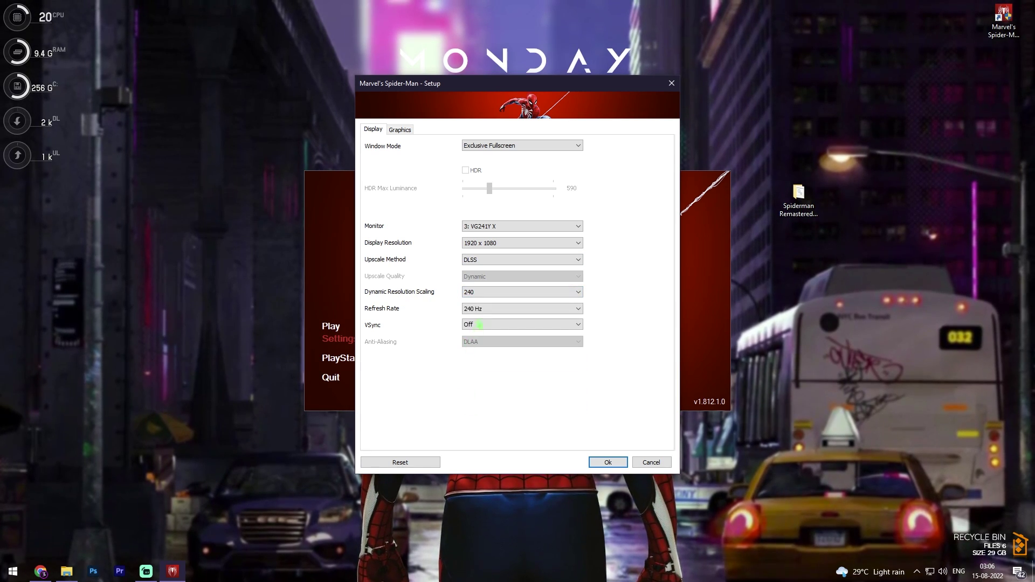
pyautogui.click(486, 309)
pyautogui.click(485, 324)
pyautogui.click(485, 325)
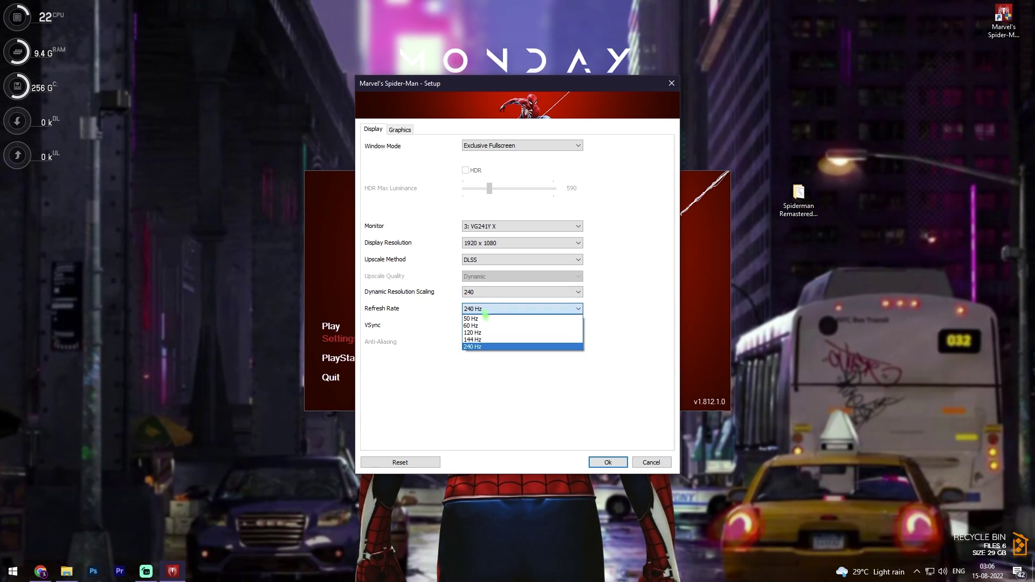
pyautogui.click(484, 349)
pyautogui.click(471, 325)
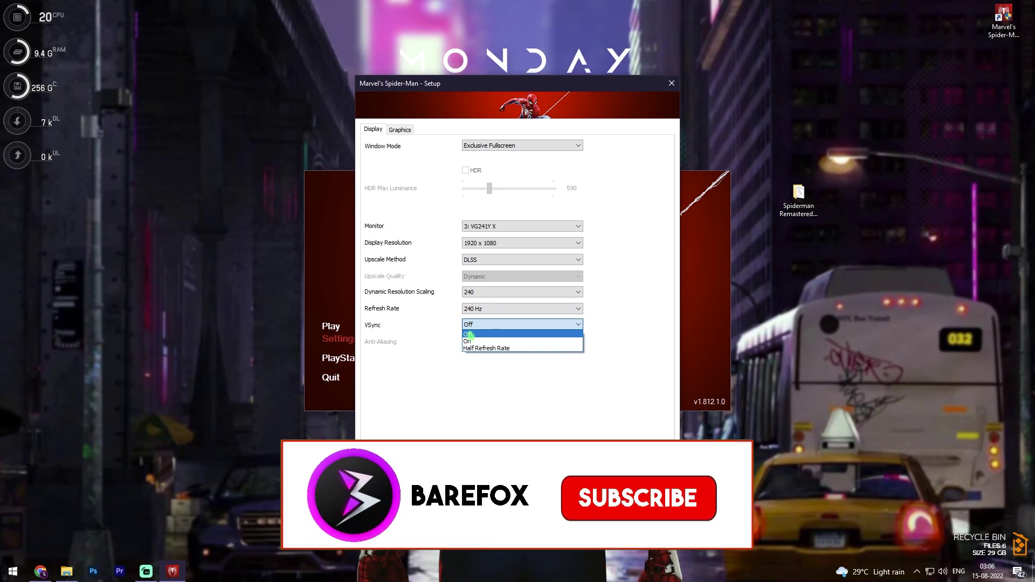
pyautogui.click(471, 334)
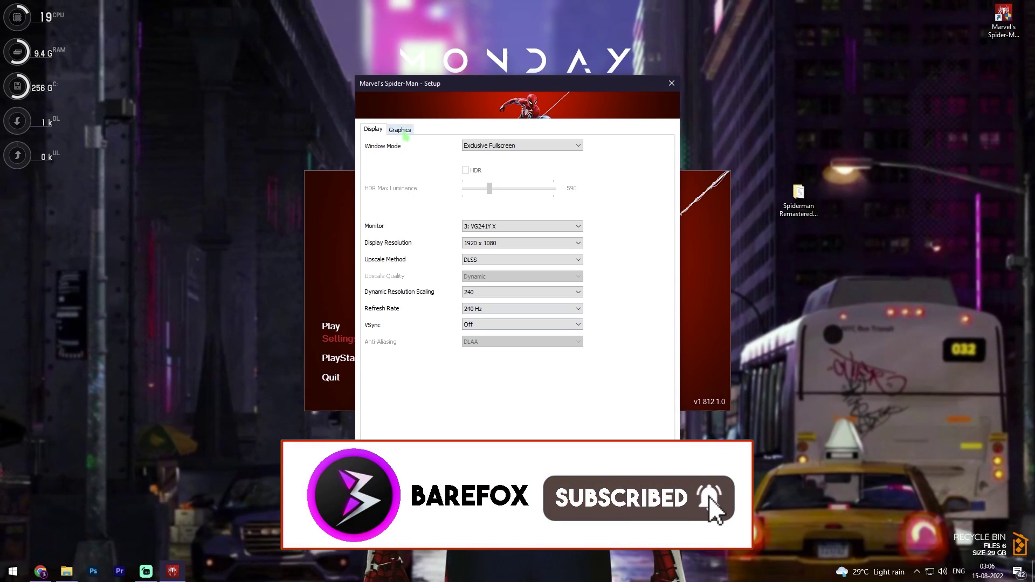
pyautogui.click(401, 129)
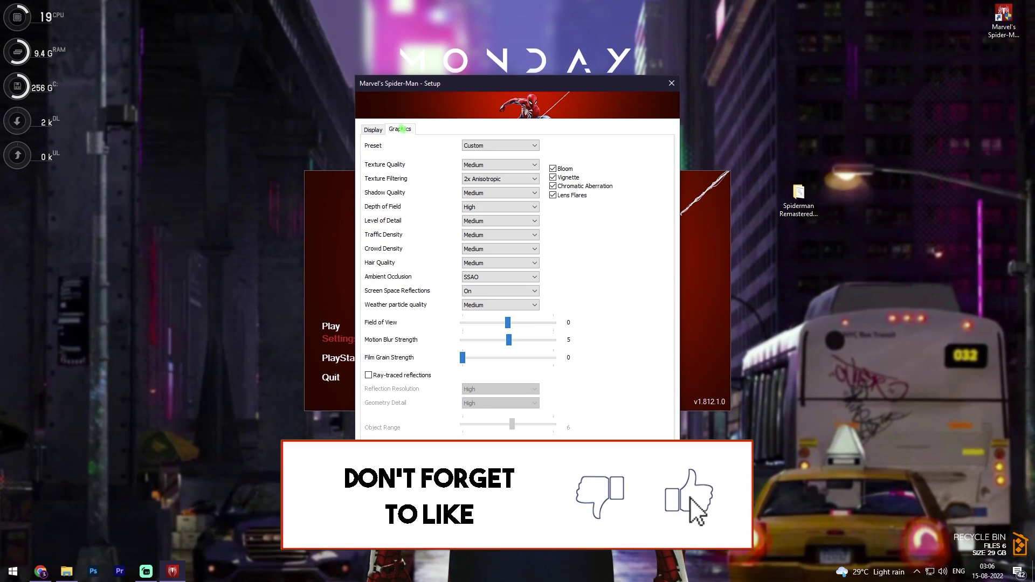
# - Apply the Medium graphics preset, save the setup, and start the game
pyautogui.click(490, 168)
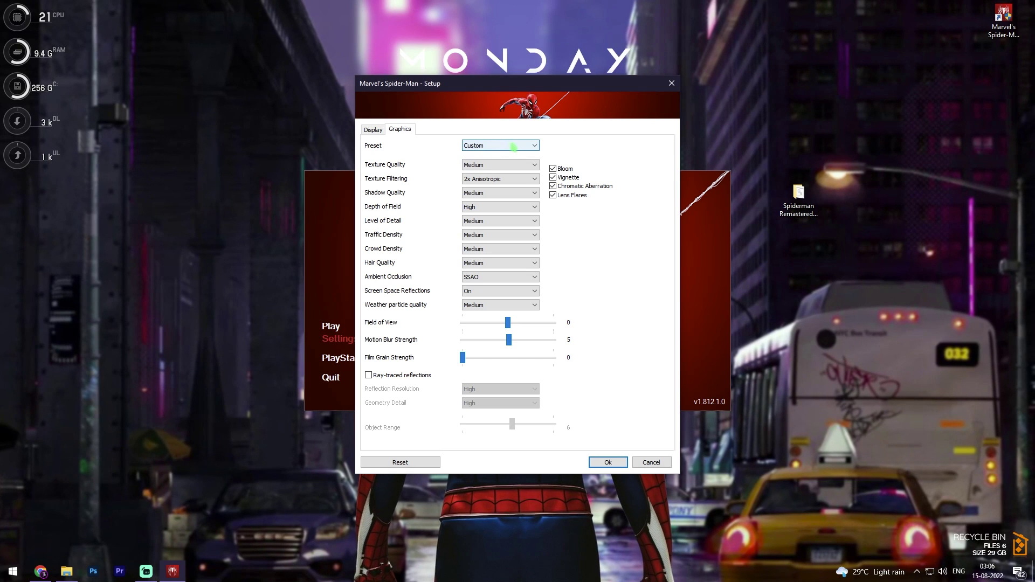
pyautogui.click(513, 147)
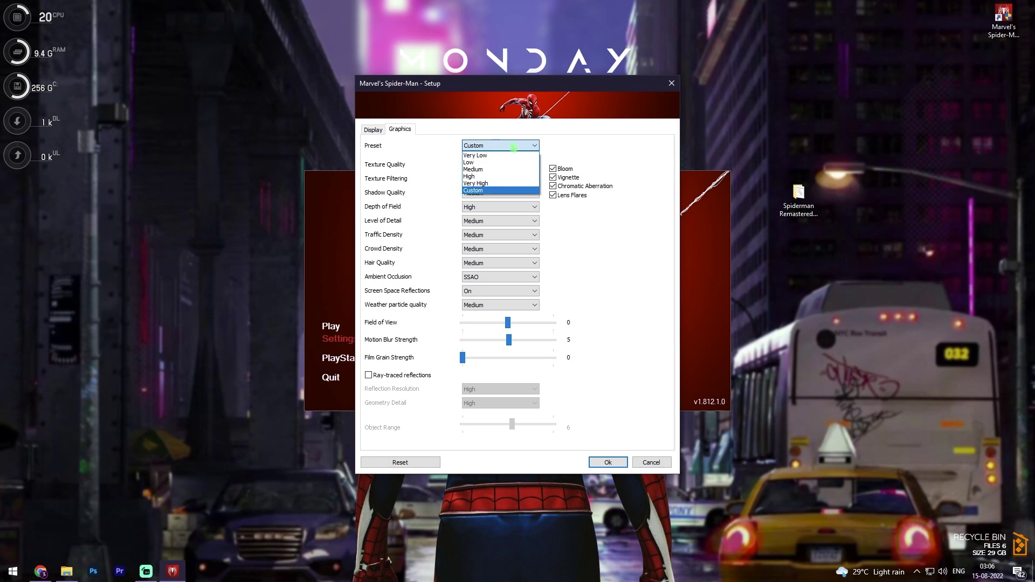
pyautogui.click(484, 170)
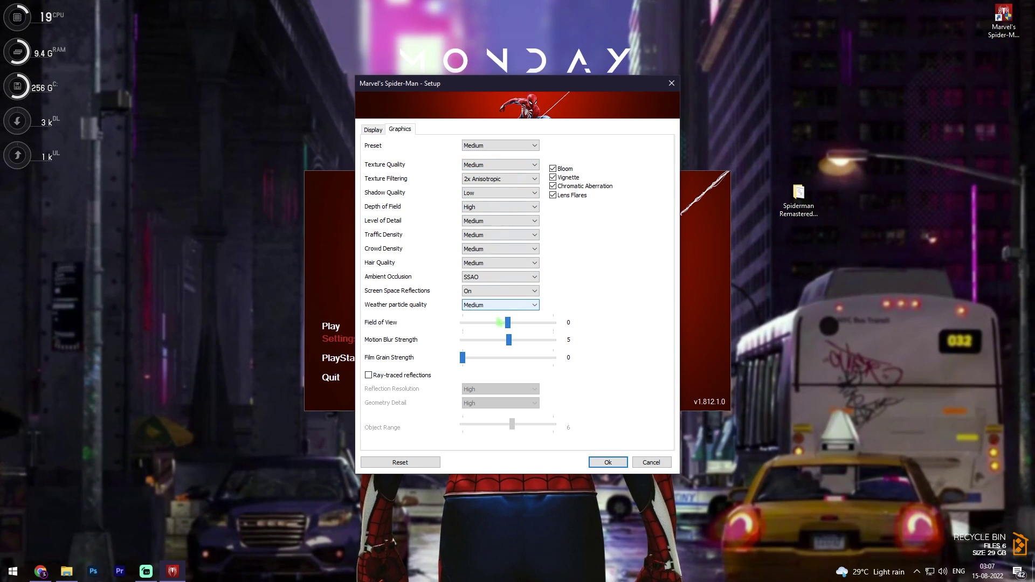
pyautogui.press('Return')
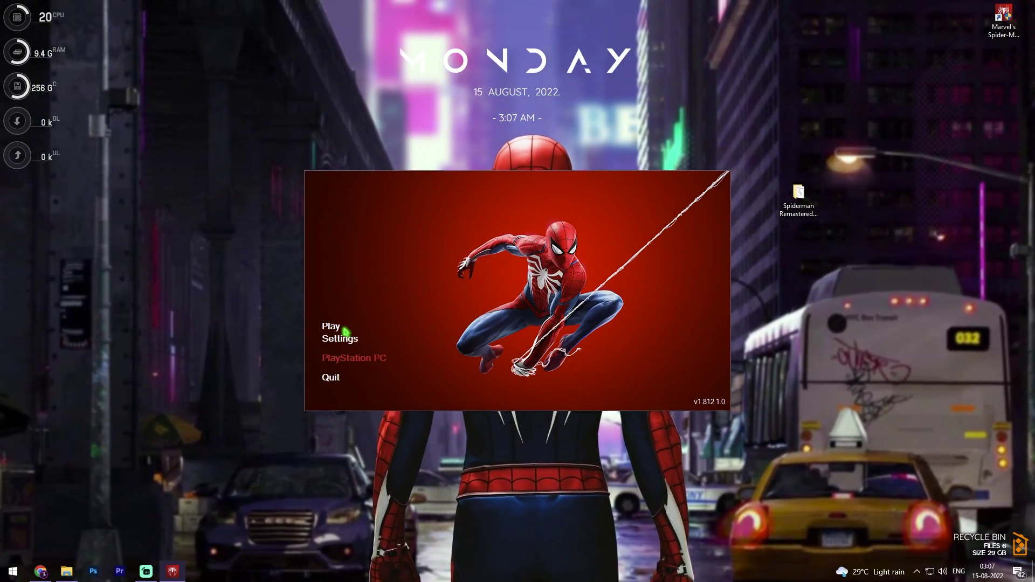
pyautogui.click(338, 328)
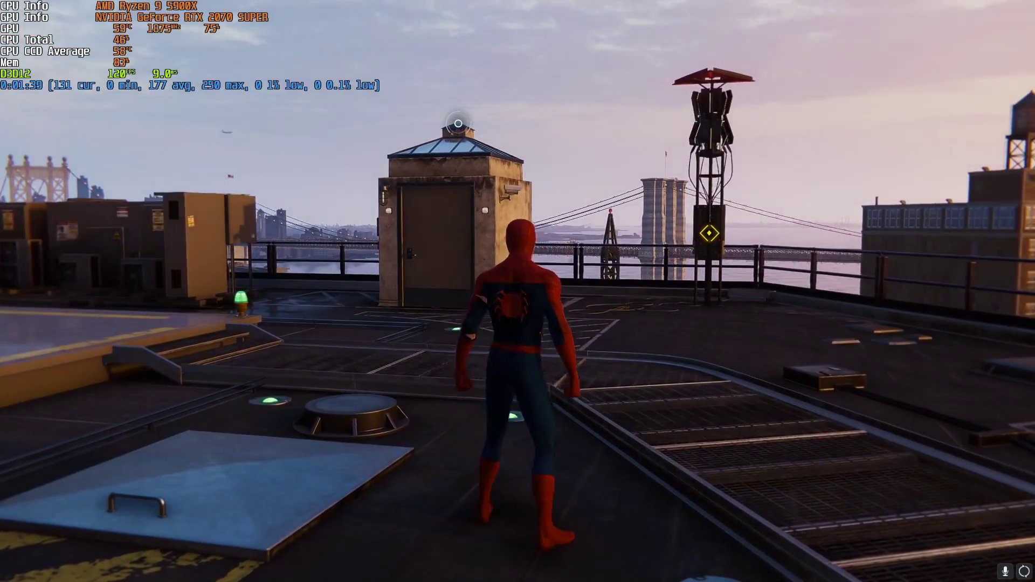
# - Open the in-game Display settings from the pause menu
pyautogui.press('Escape')
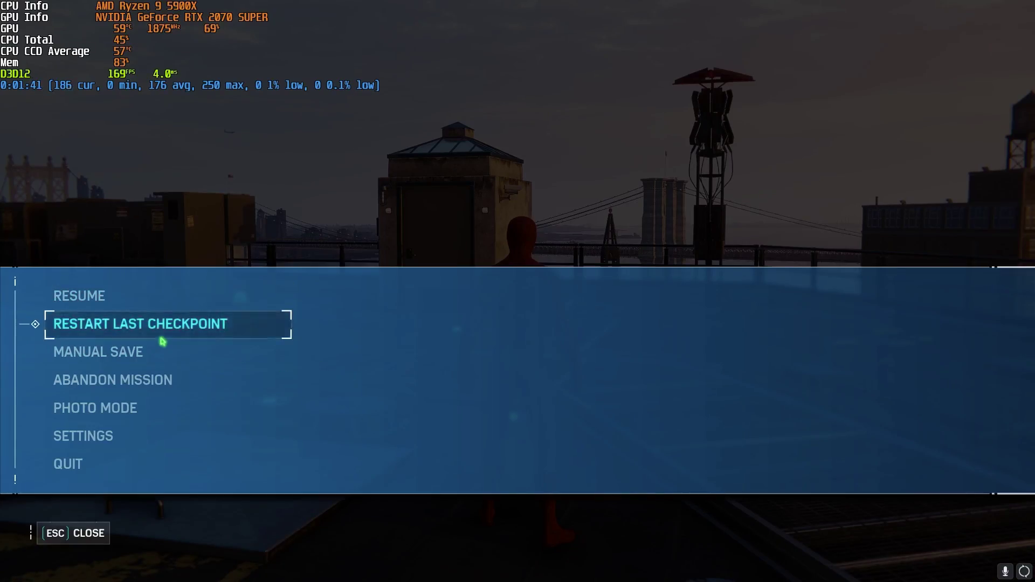
pyautogui.click(92, 436)
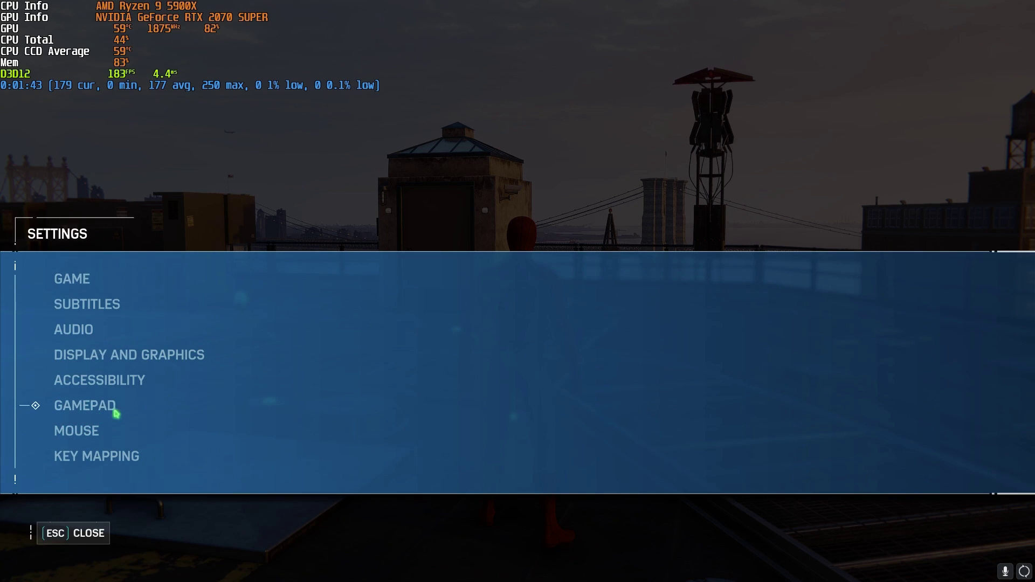
pyautogui.click(106, 356)
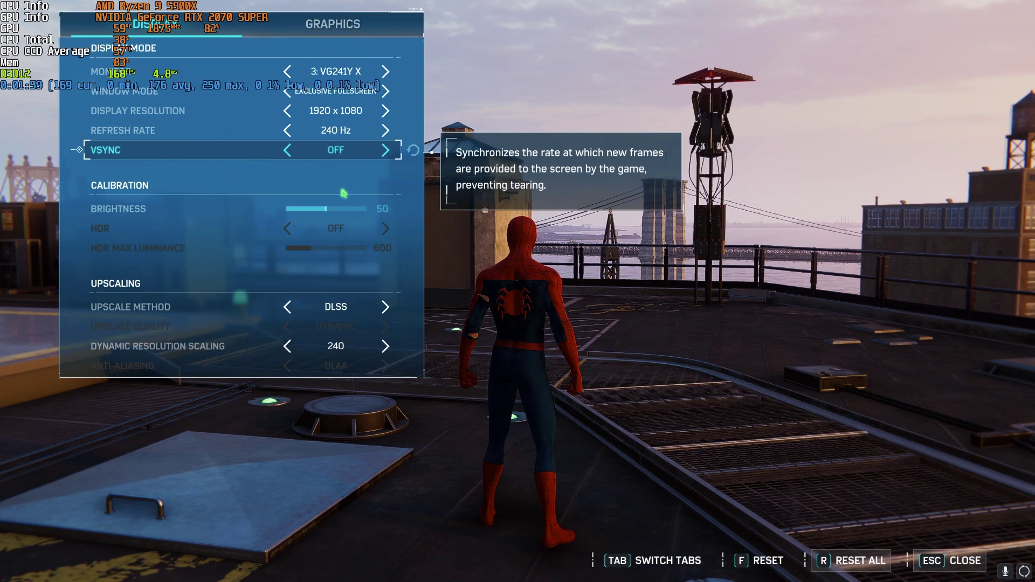
# - Preview AMD FSR 2.0 as the upscale method, keep DLSS, and bring up Graphics settings
pyautogui.click(386, 307)
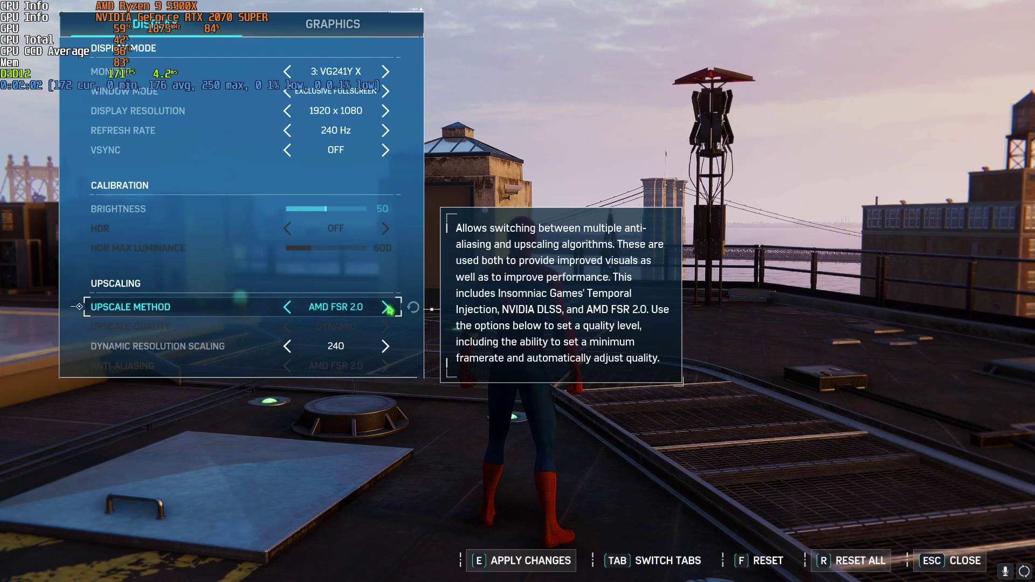
pyautogui.click(289, 307)
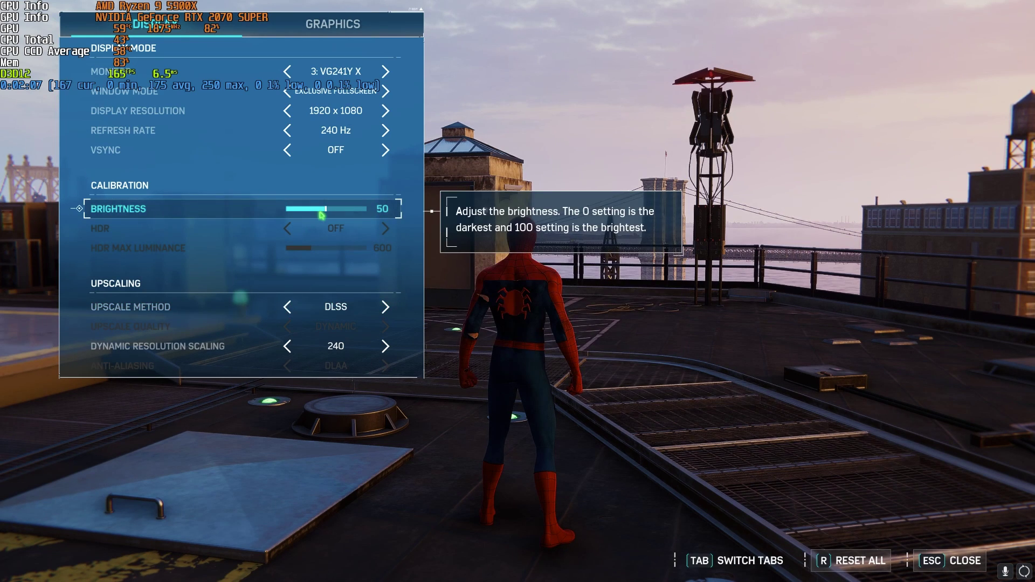
pyautogui.click(377, 310)
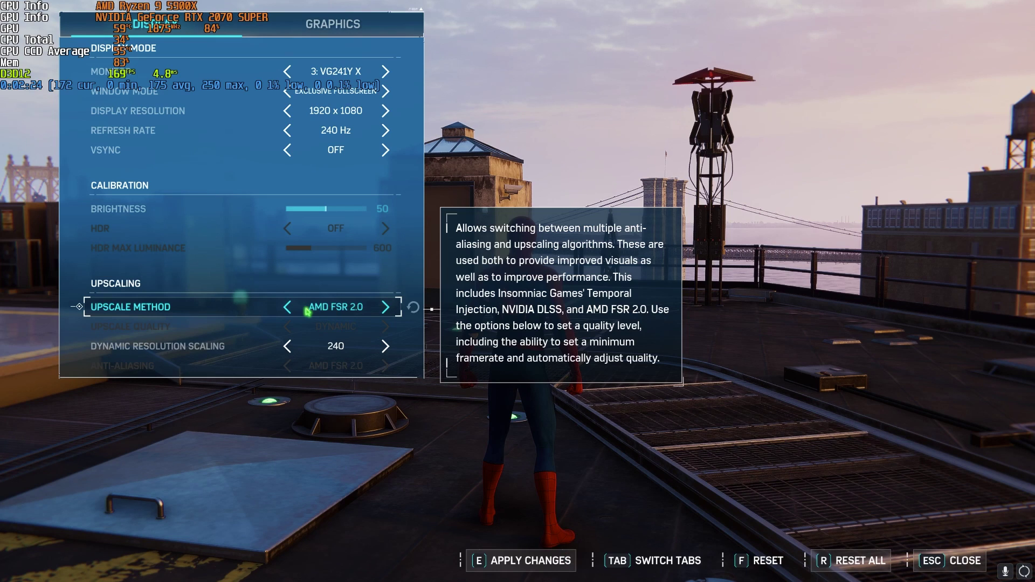
pyautogui.click(295, 309)
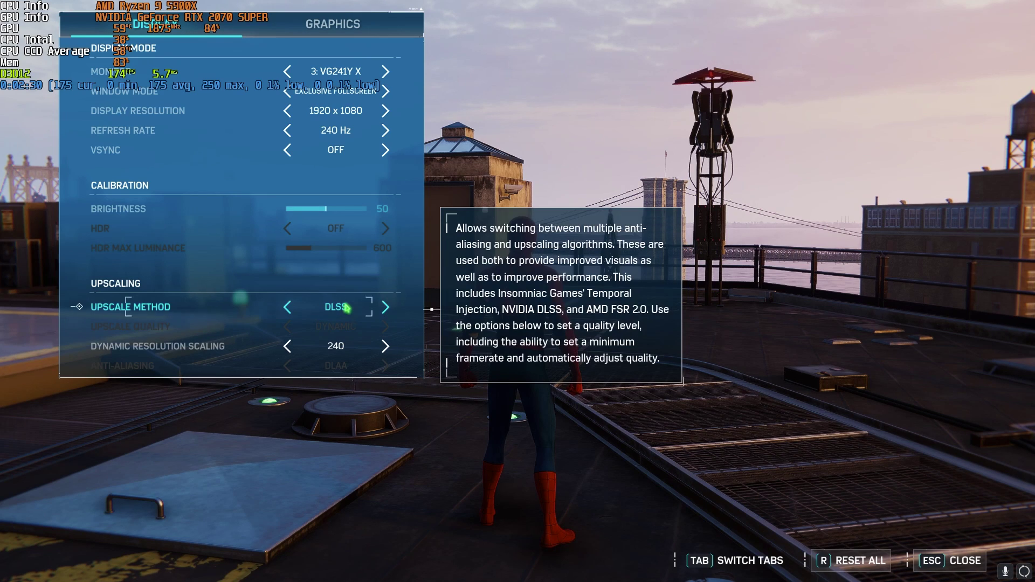
pyautogui.click(311, 31)
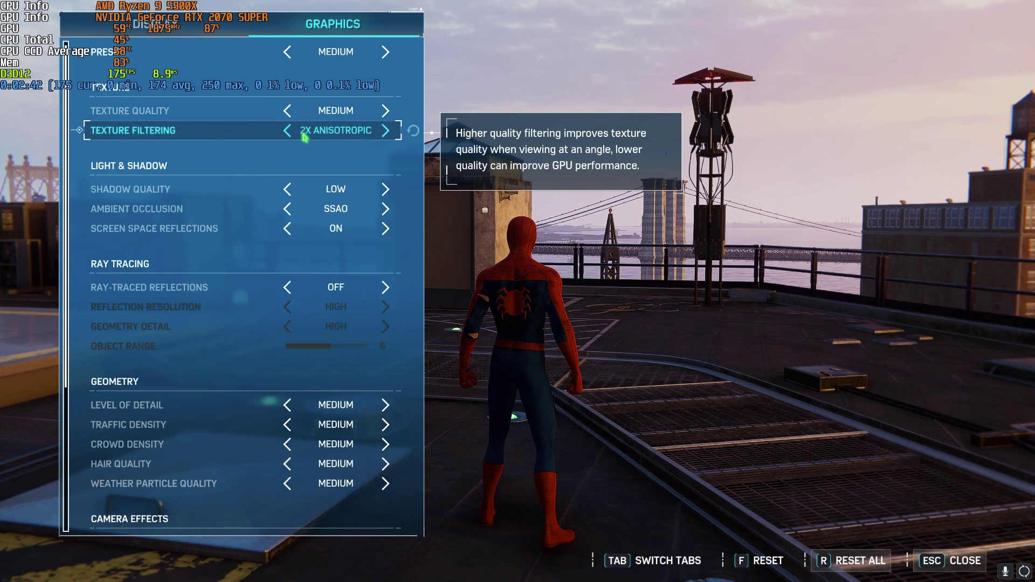
# - Set texture filtering to 8X anisotropic and shadow quality to MEDIUM, leaving ambient occlusion on SSAO
pyautogui.click(385, 131)
pyautogui.click(386, 132)
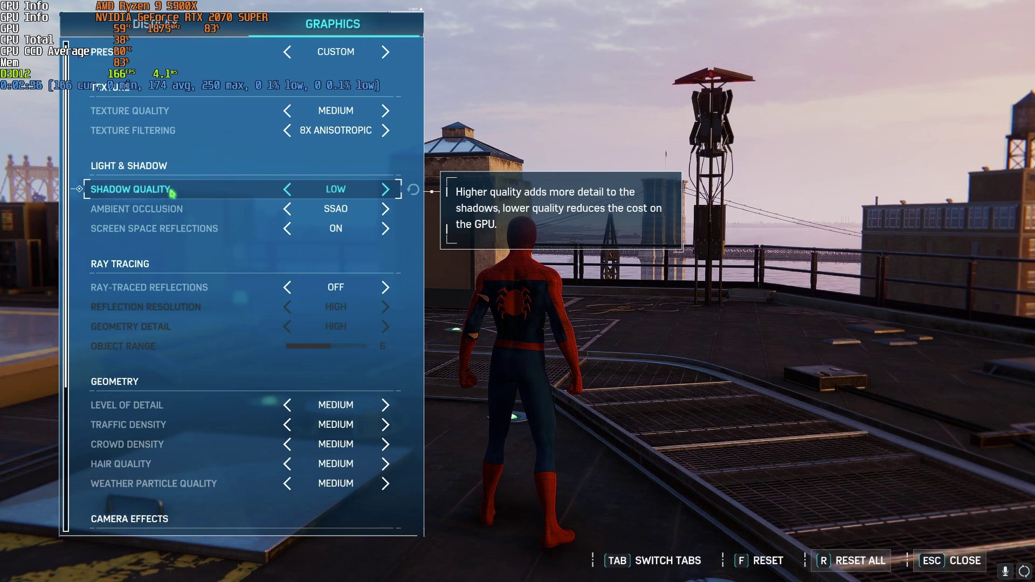
pyautogui.click(386, 189)
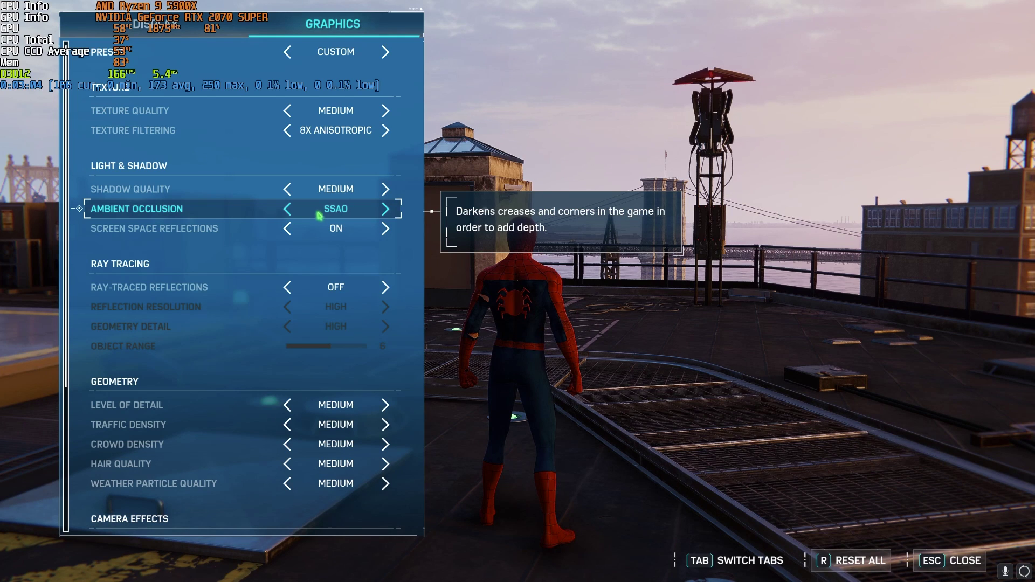
pyautogui.click(287, 209)
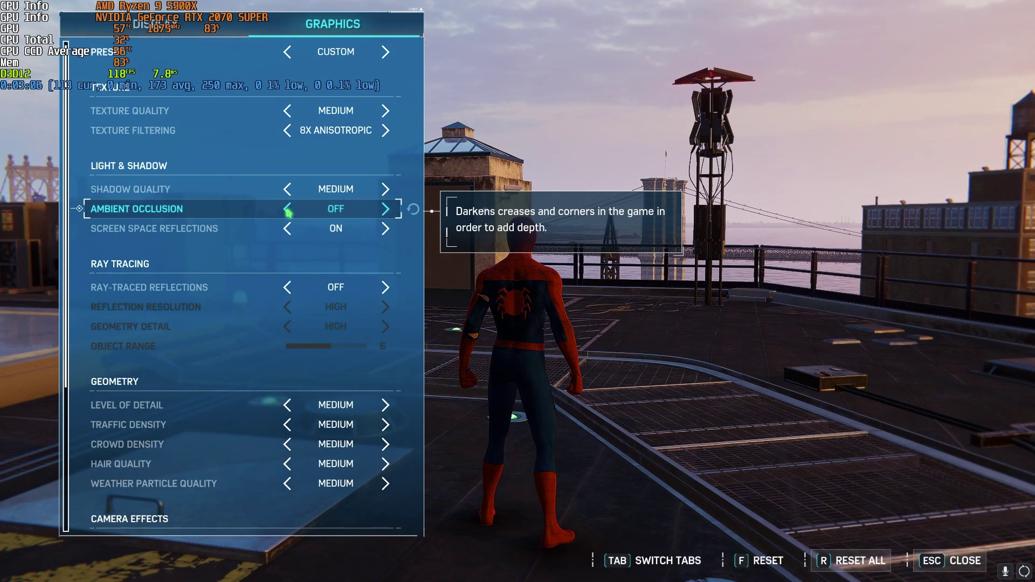
pyautogui.click(287, 211)
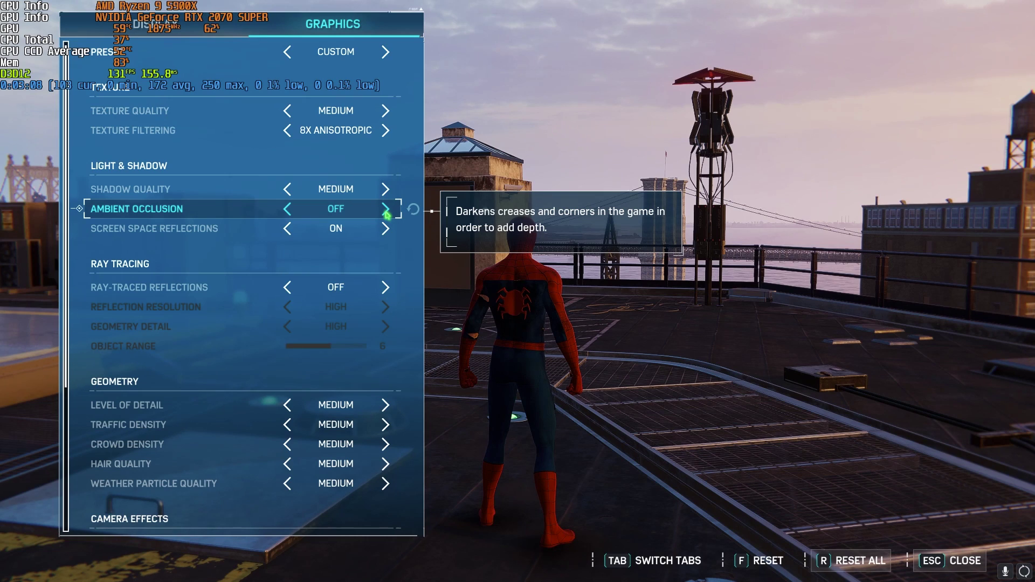
pyautogui.click(386, 211)
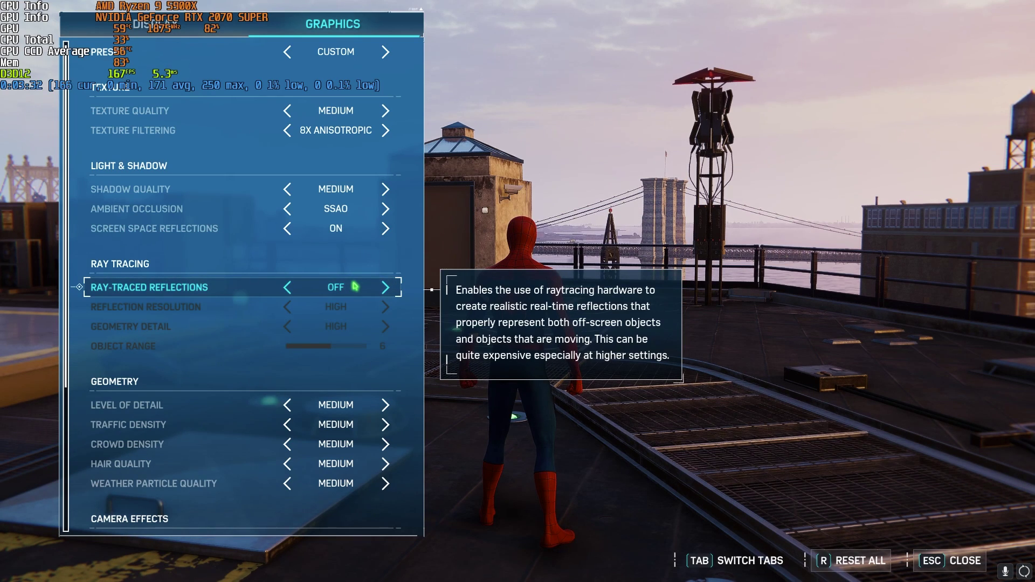
# - Scroll down to Camera Effects and set the Field of View slider to 10
pyautogui.scroll(-4, 192, 353)
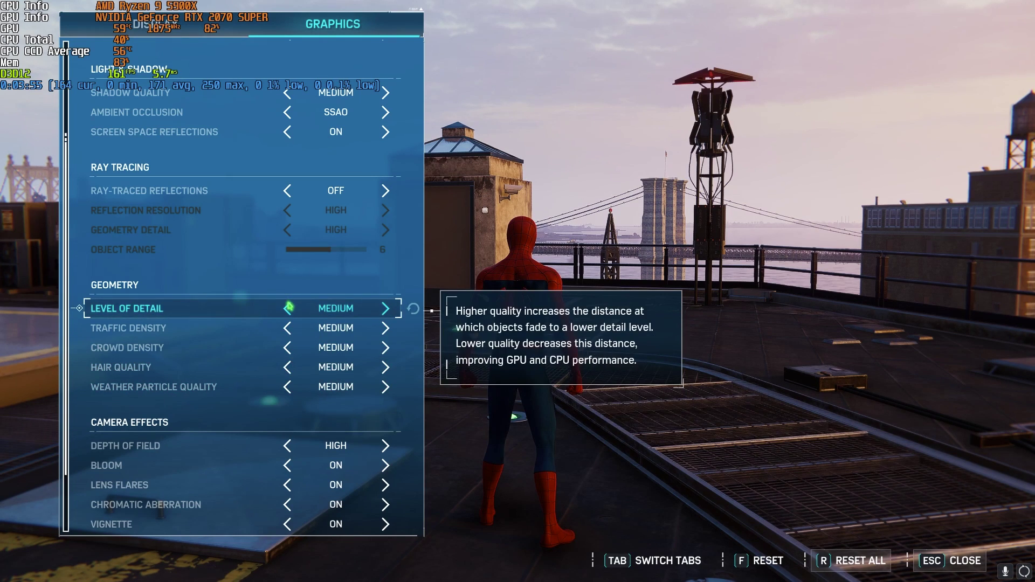
pyautogui.scroll(-1, 221, 329)
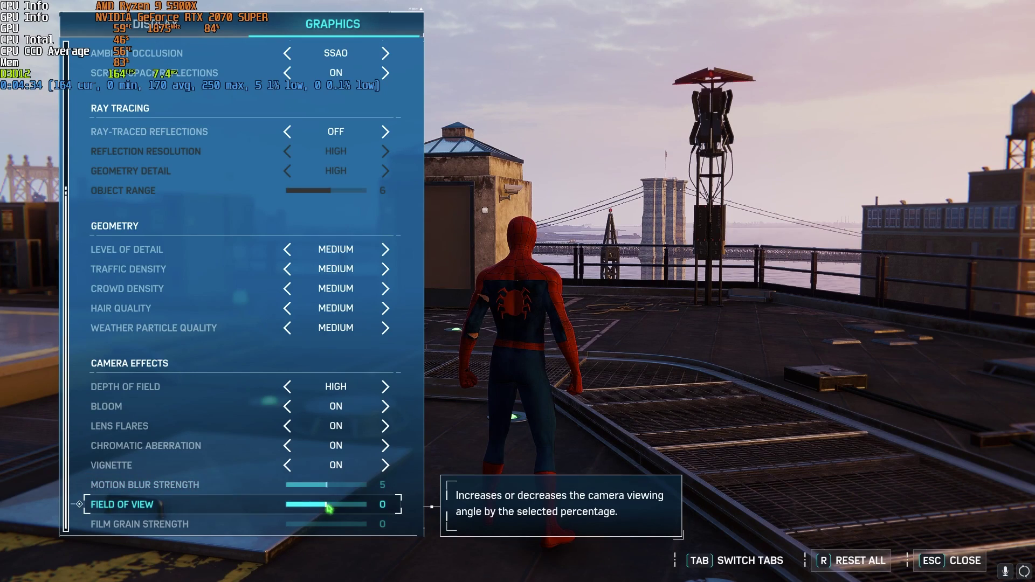
pyautogui.moveTo(324, 505); pyautogui.dragTo(273, 527)
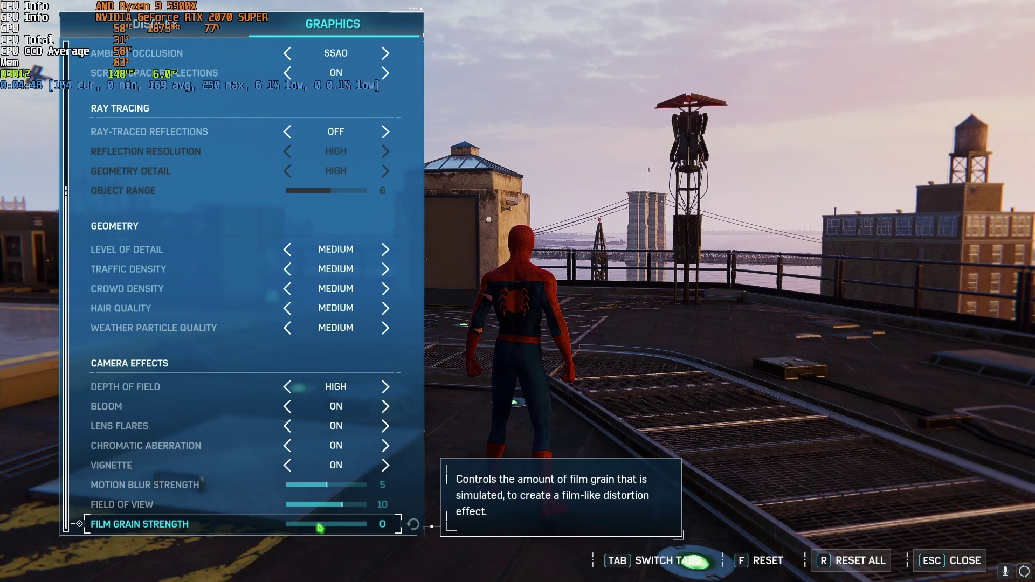
# - Close the graphics panel and settings menu and resume the game
pyautogui.press('Escape')
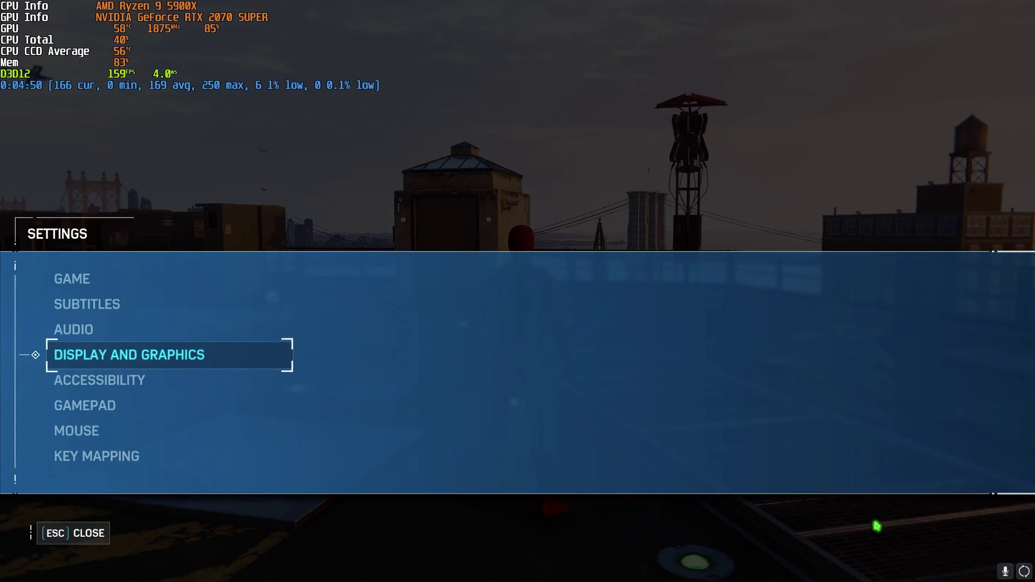
pyautogui.press('Escape')
pyautogui.press('Escape')
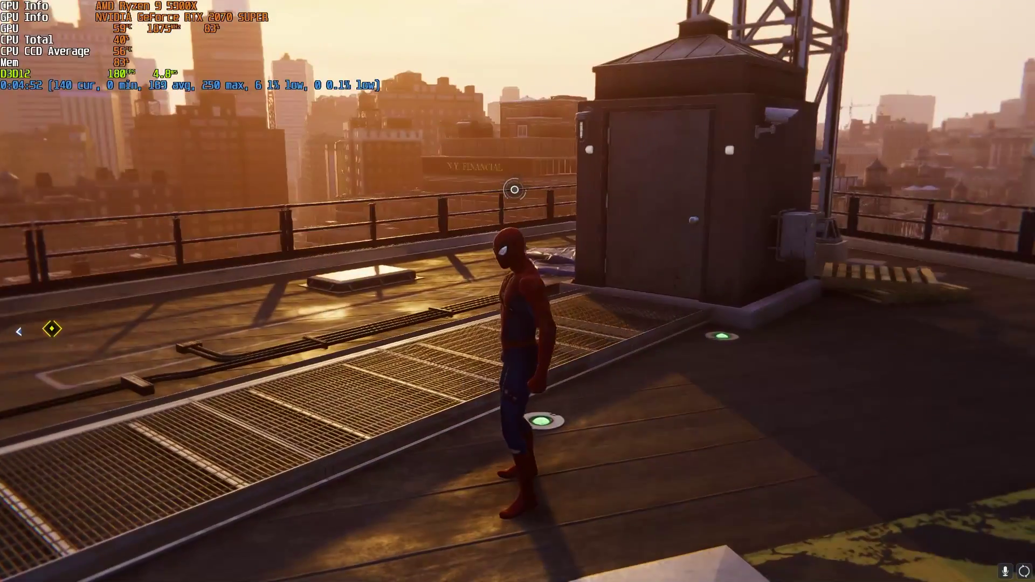
pyautogui.press('w')
# - Web-swing across the rooftops and building walls, then web-wrap Kingpin in the fight
pyautogui.press('space')
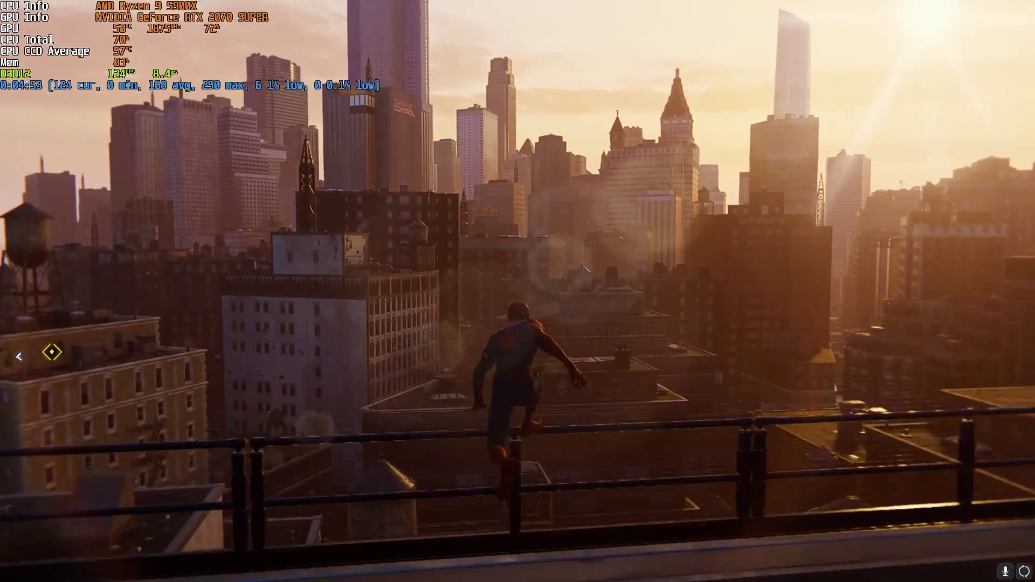
pyautogui.press('shift')
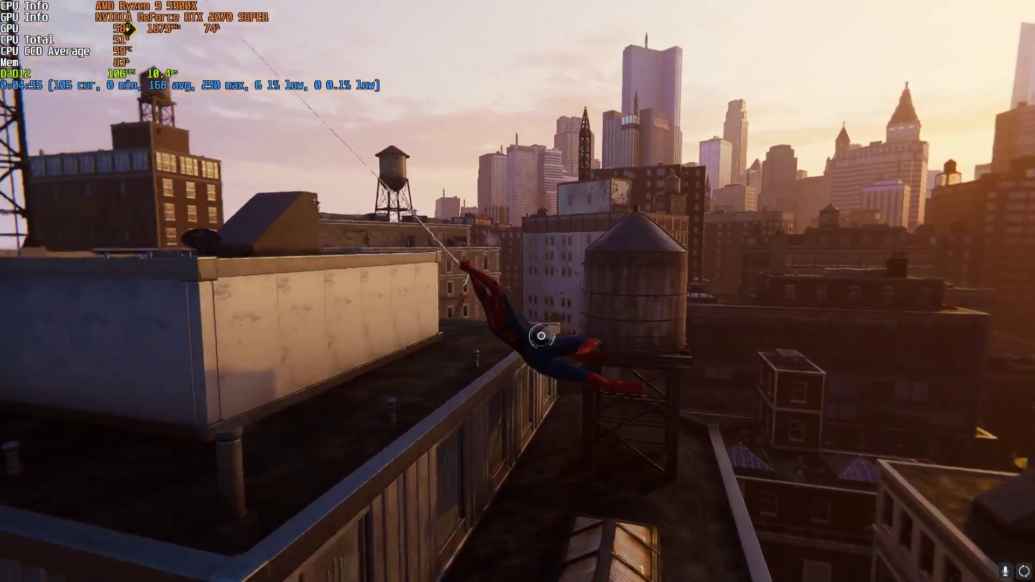
pyautogui.press('shift')
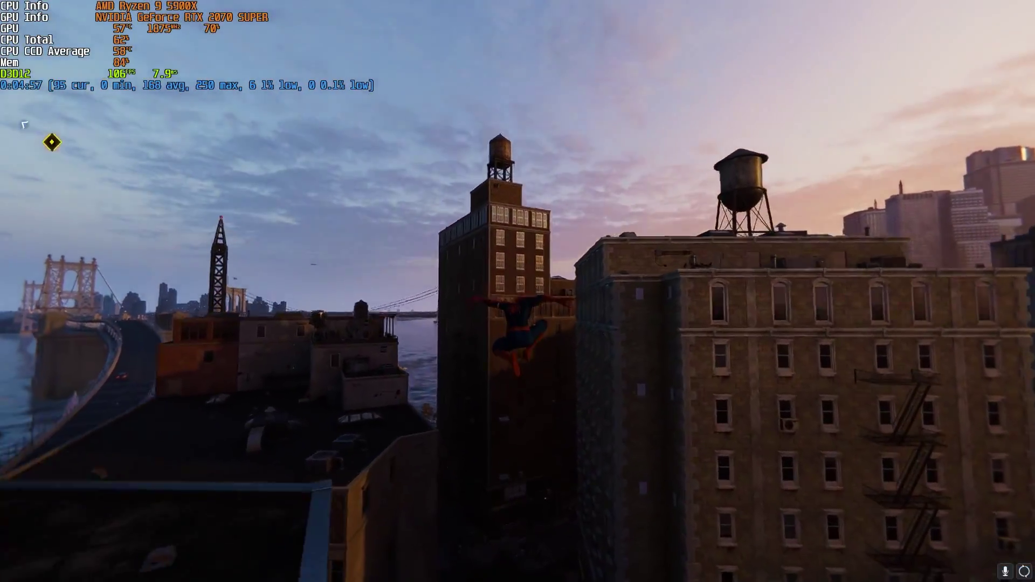
pyautogui.press('shift')
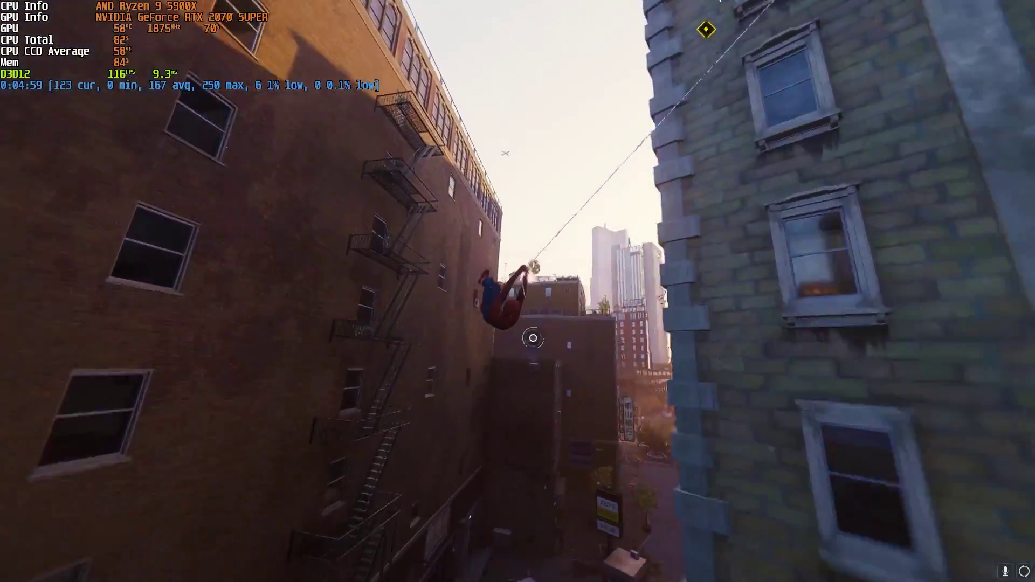
pyautogui.press('shift')
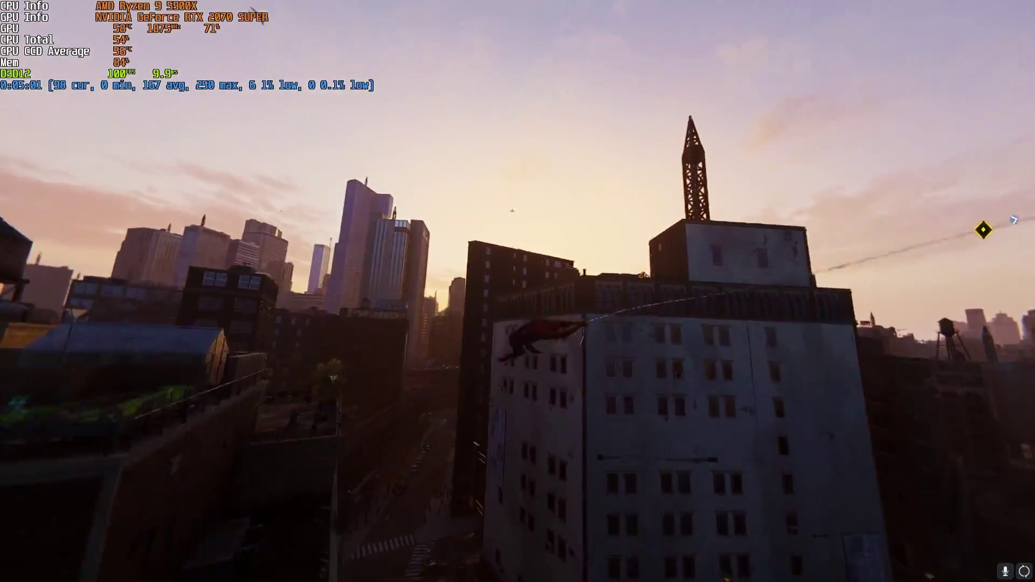
pyautogui.press('shift')
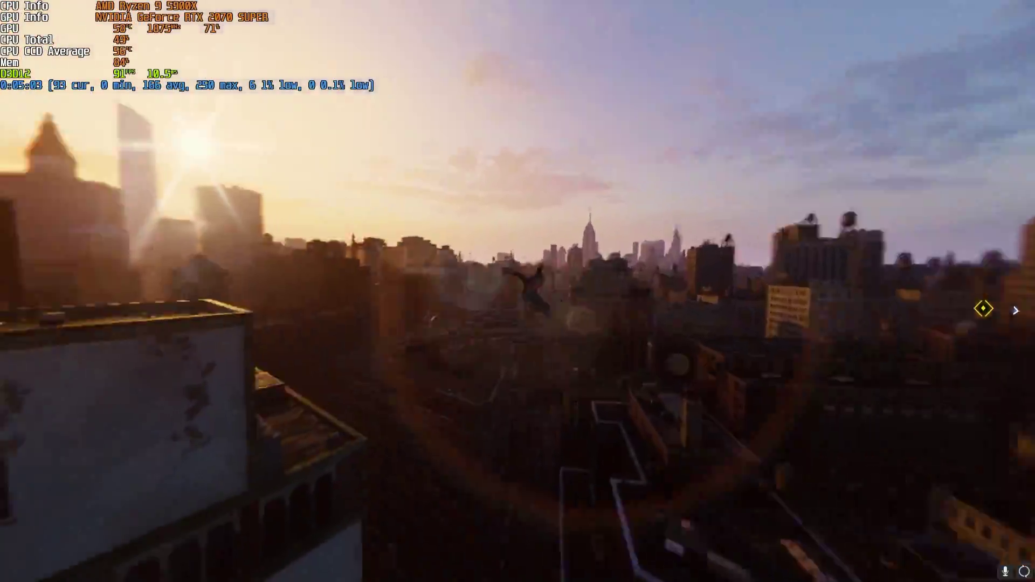
pyautogui.press('w')
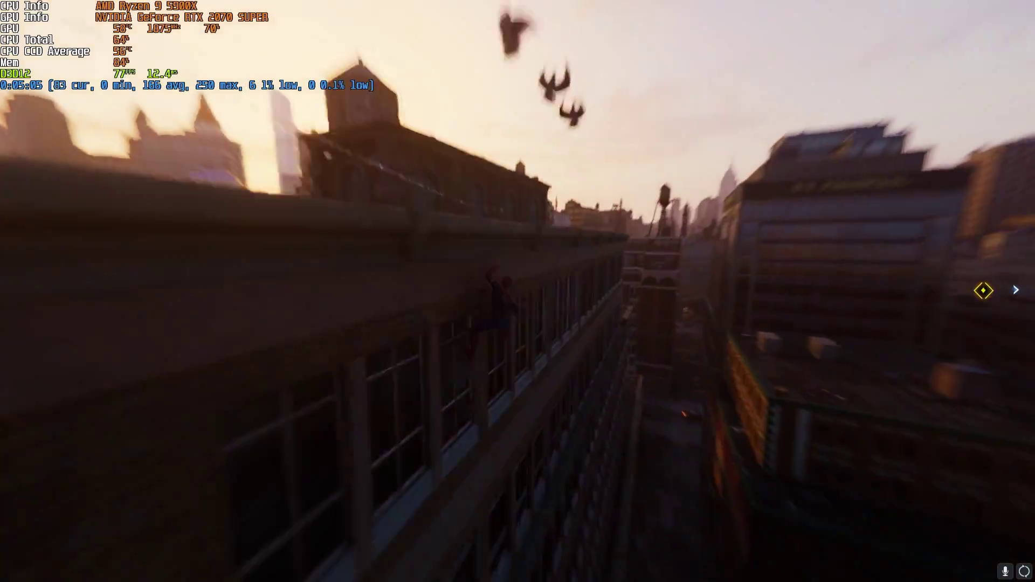
pyautogui.press('space')
pyautogui.press('shift')
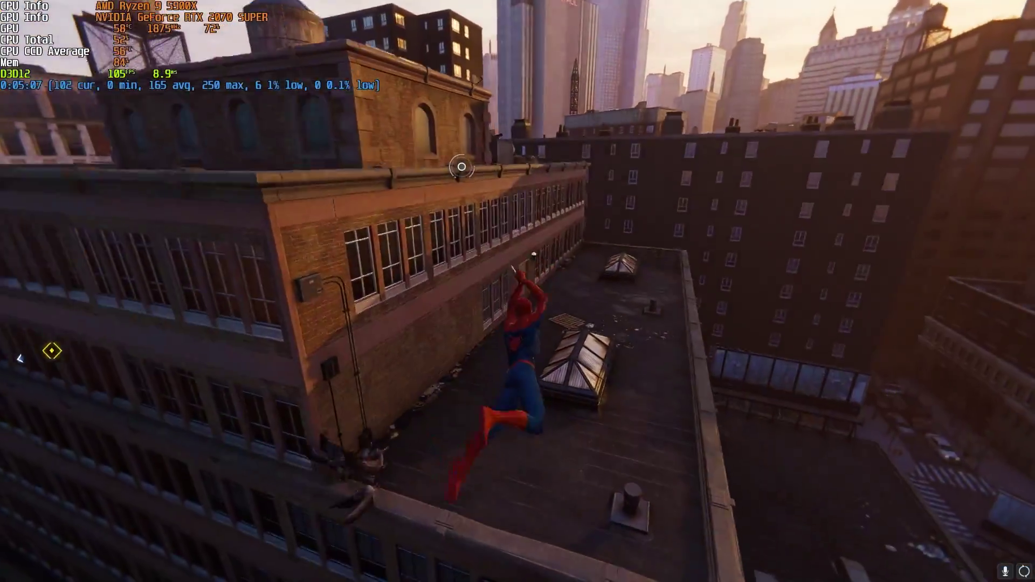
pyautogui.press('w')
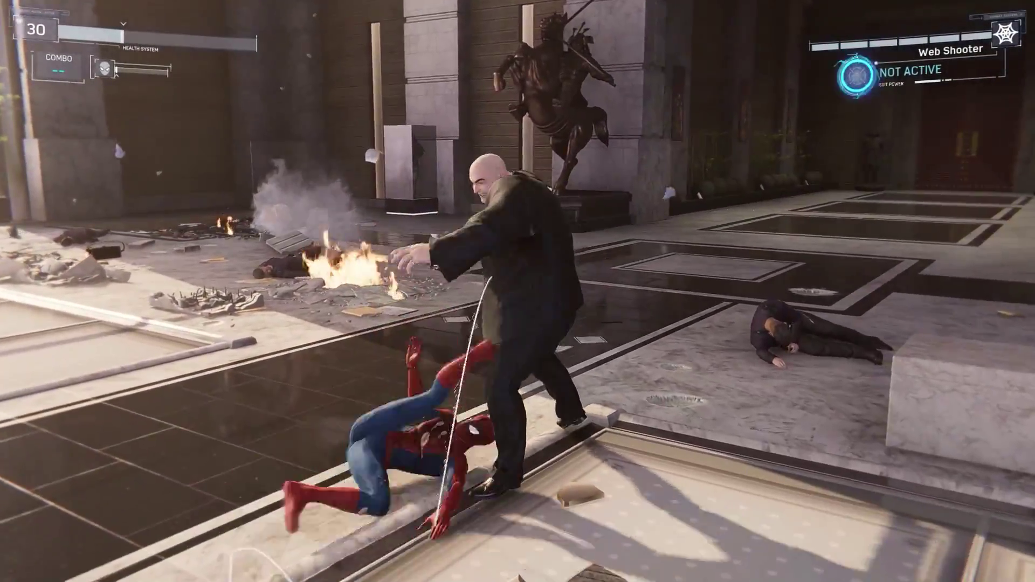
pyautogui.press('r')
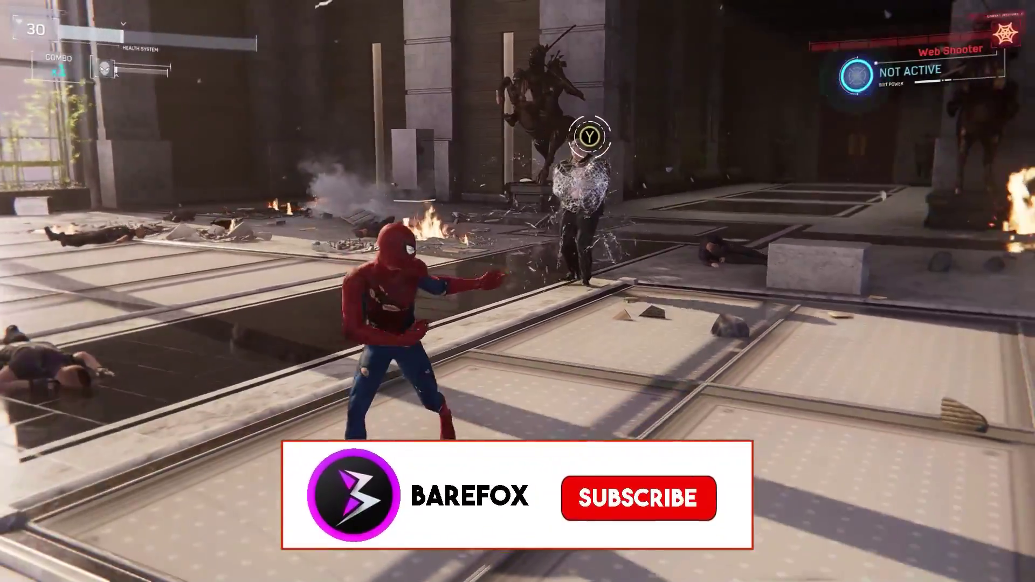